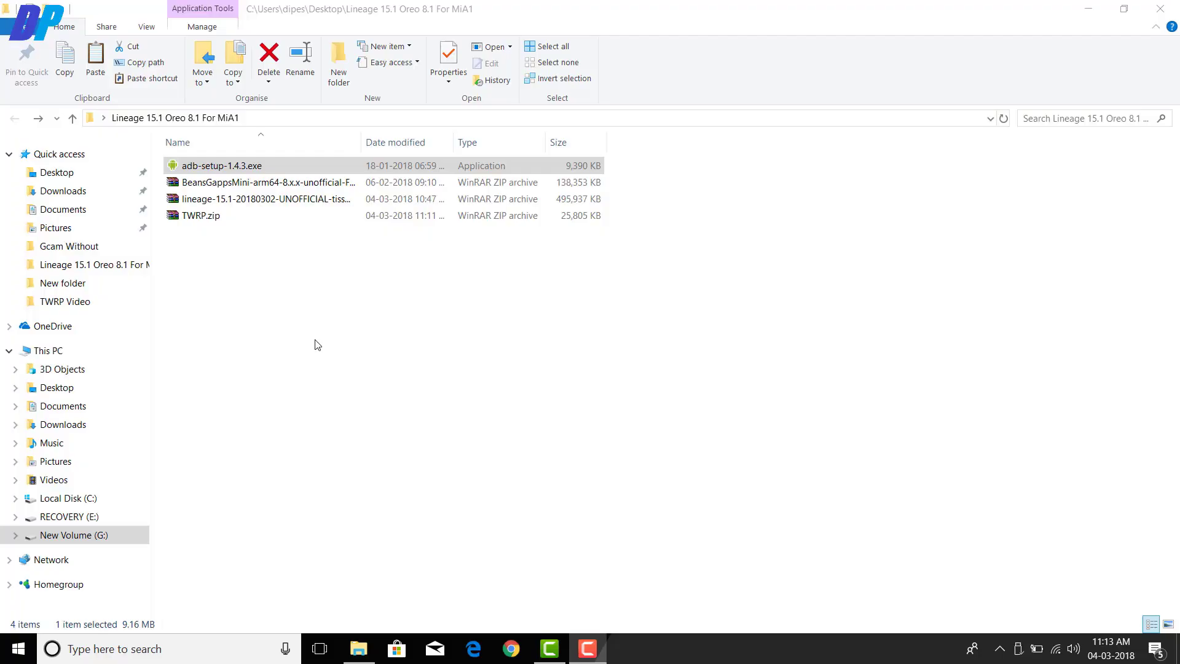
# Step: Select the four files in the Lineage 15.1 folder: adb-setup-1.4.3.exe, BeansGapps, lineage and TWRP.zip
pyautogui.moveTo(314, 340); pyautogui.dragTo(242, 126)
# Step: Install ADB and Fastboot system-wide plus the Google USB driver with adb-setup-1.4.3.exe, answering Y to all prompts
pyautogui.click(437, 480)
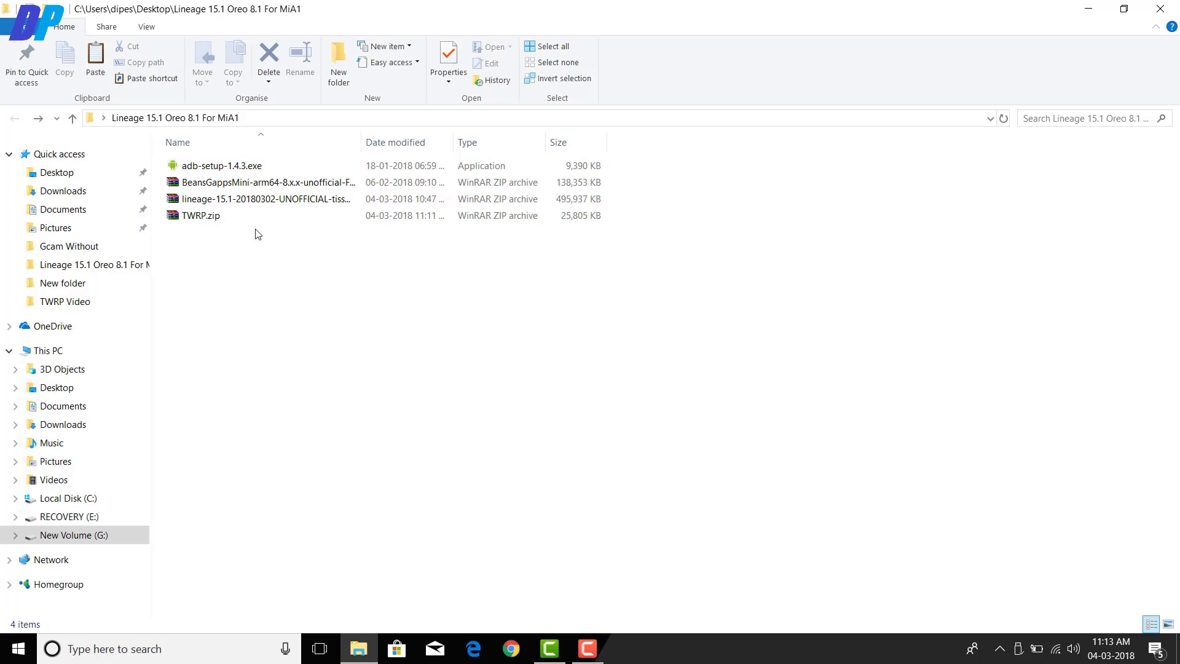
pyautogui.click(233, 165)
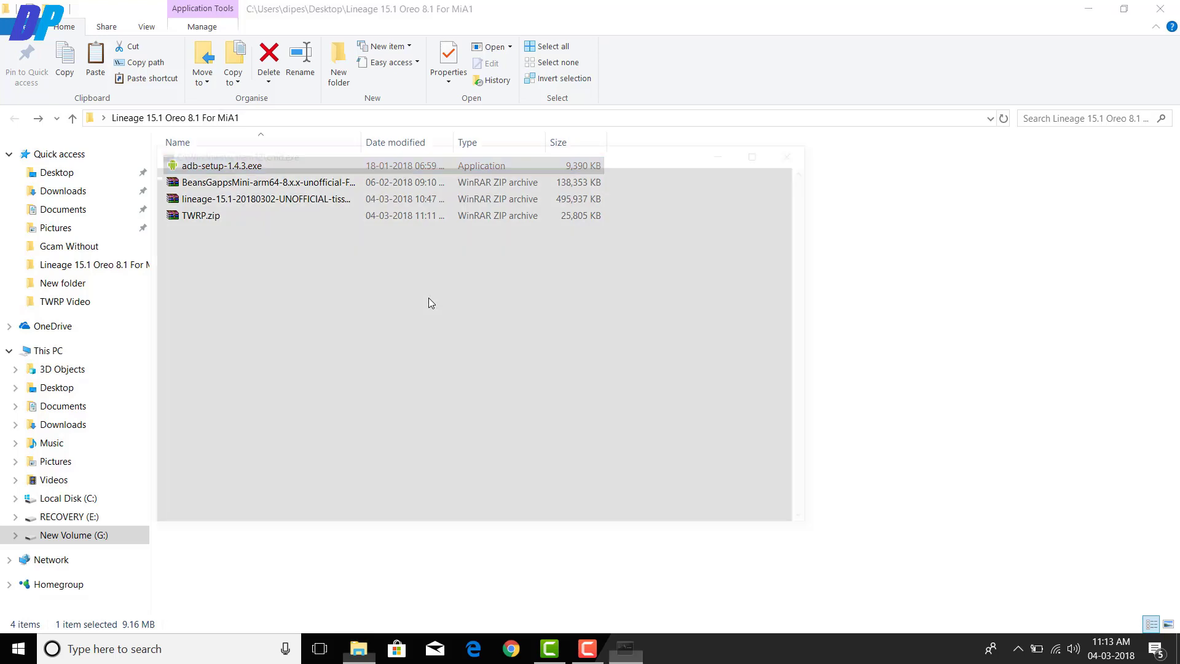
pyautogui.press('Return')
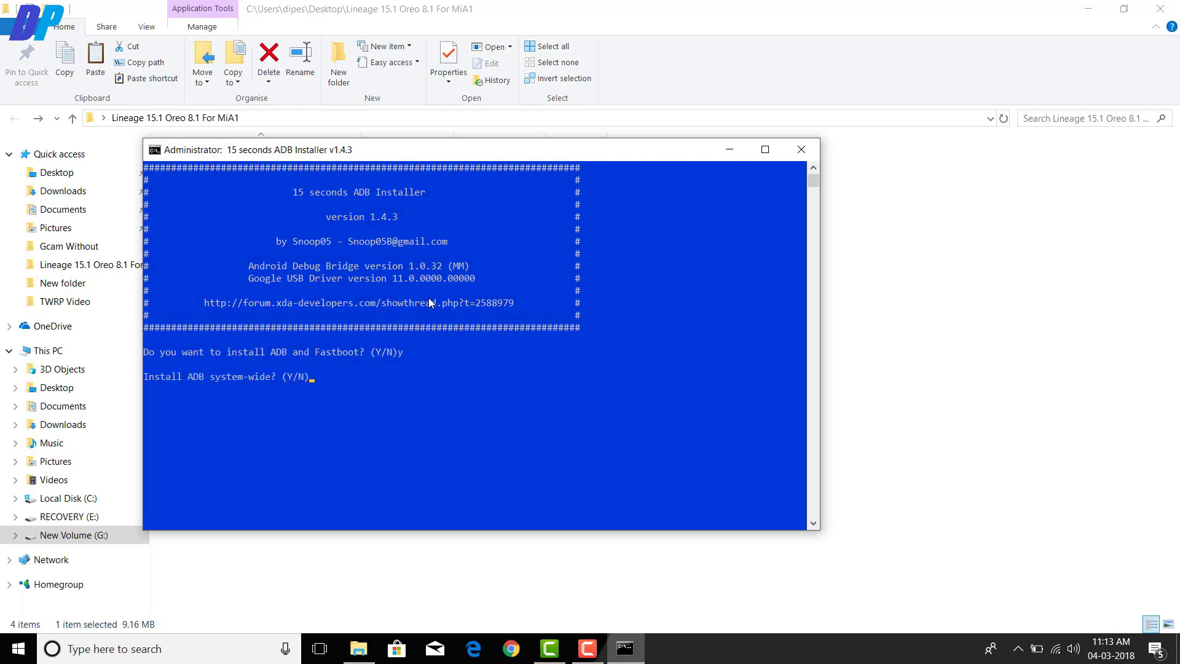
pyautogui.press('Return')
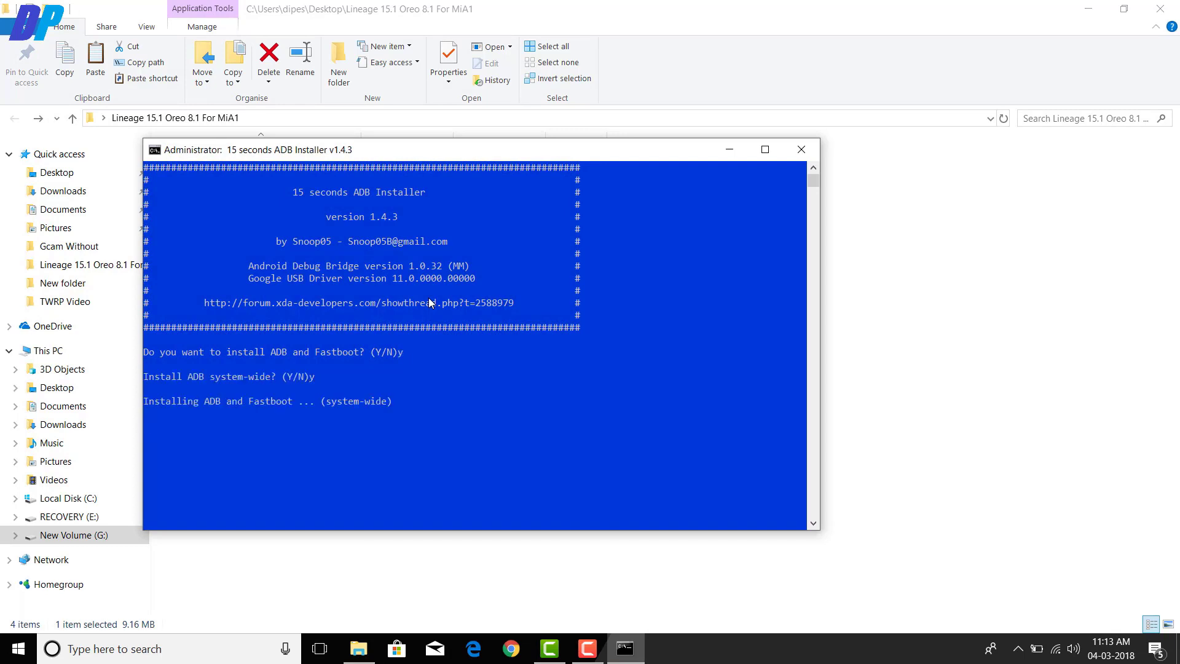
pyautogui.write('y')
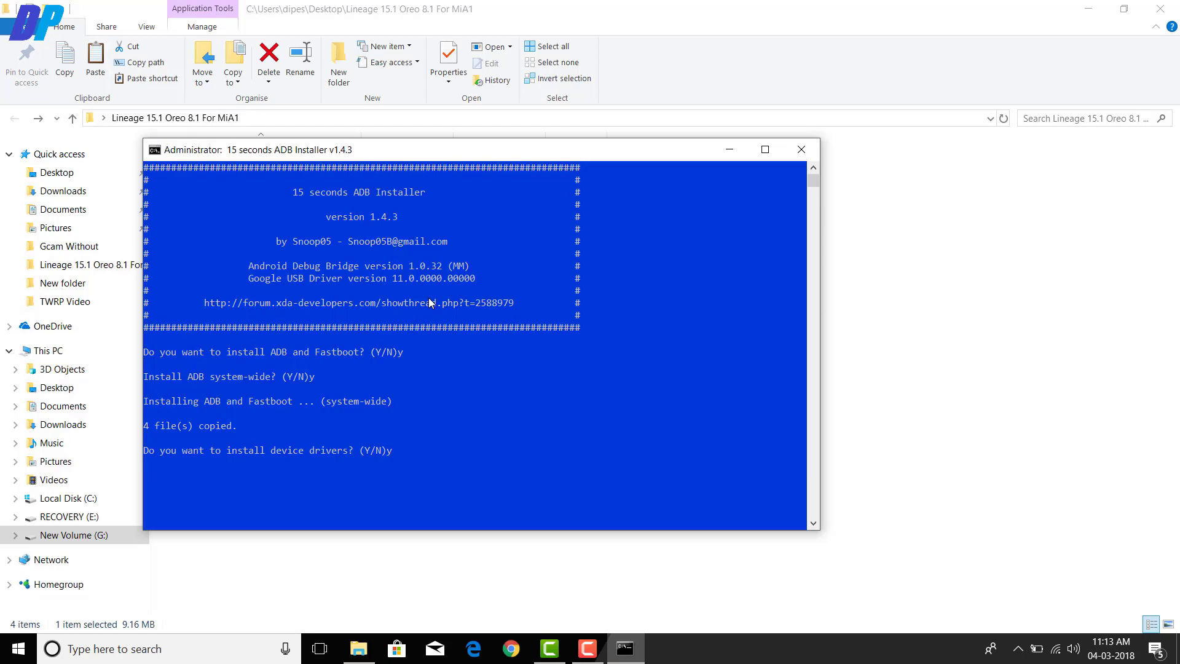
pyautogui.press('Return')
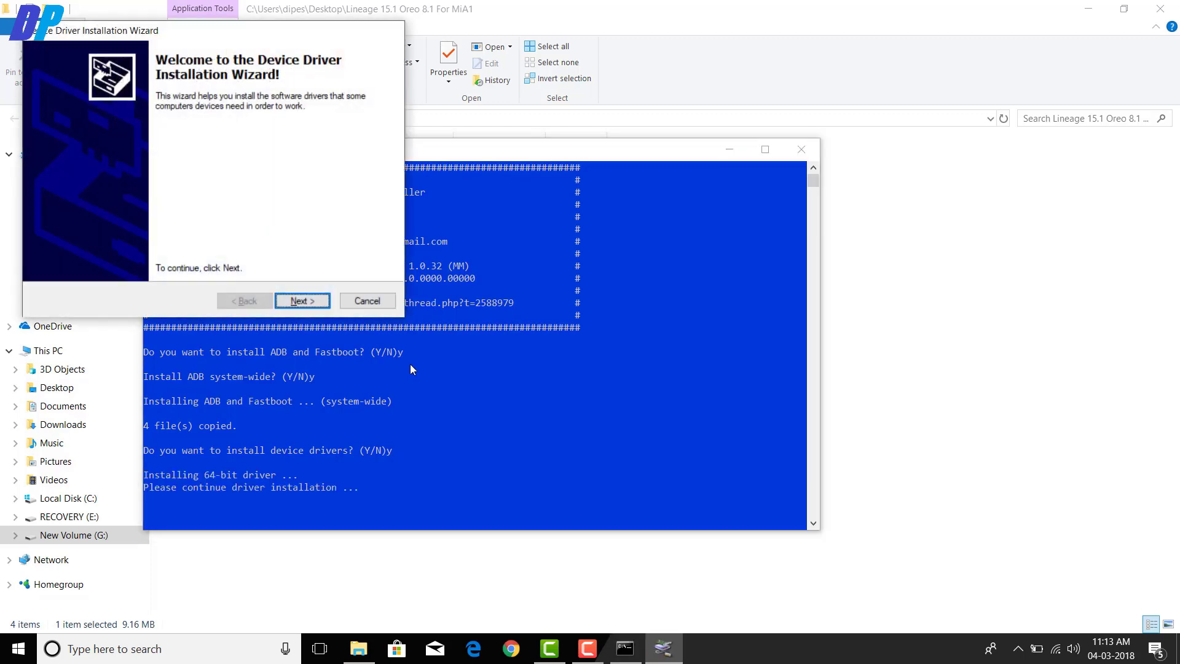
pyautogui.click(300, 300)
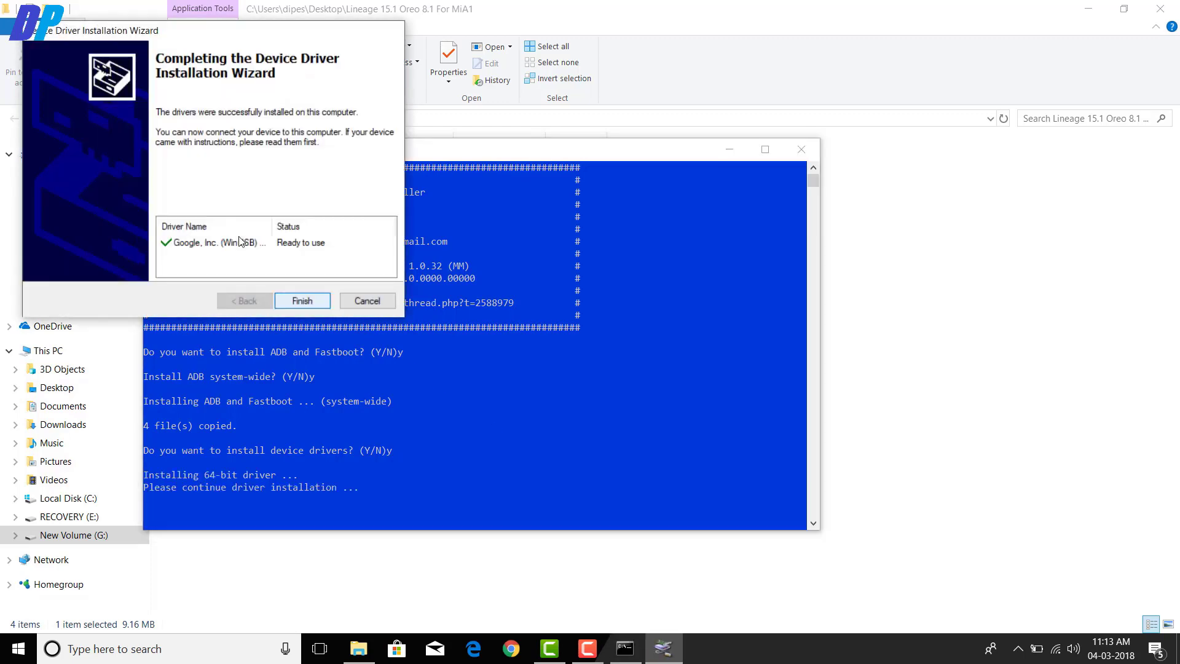
pyautogui.press('Return')
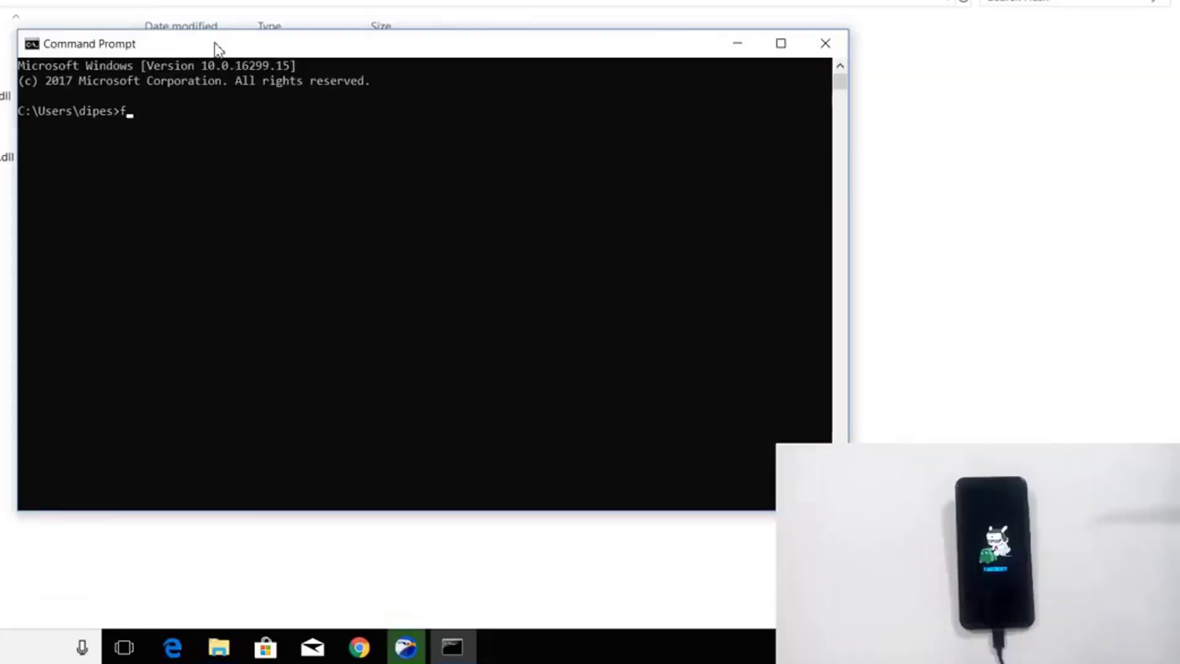
# Step: Run 'fastboot oem unlock', then 'fastboot oem device-info' to confirm Device unlocked: true
pyautogui.write('astboot o')
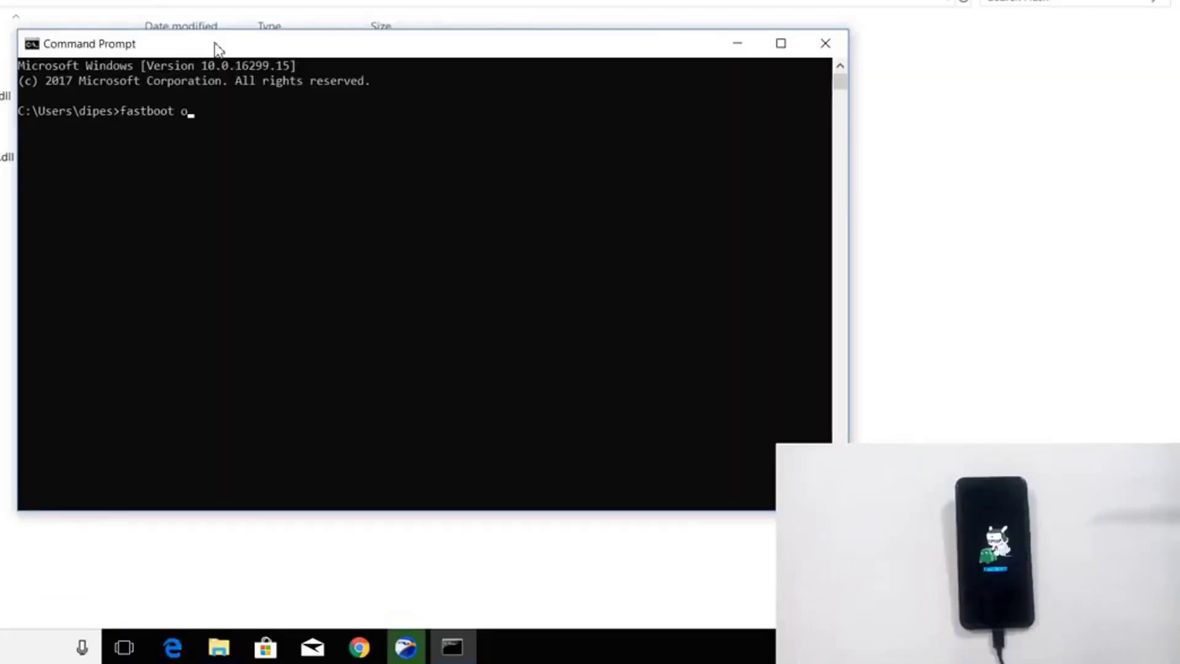
pyautogui.write('em unlock')
pyautogui.press('Return')
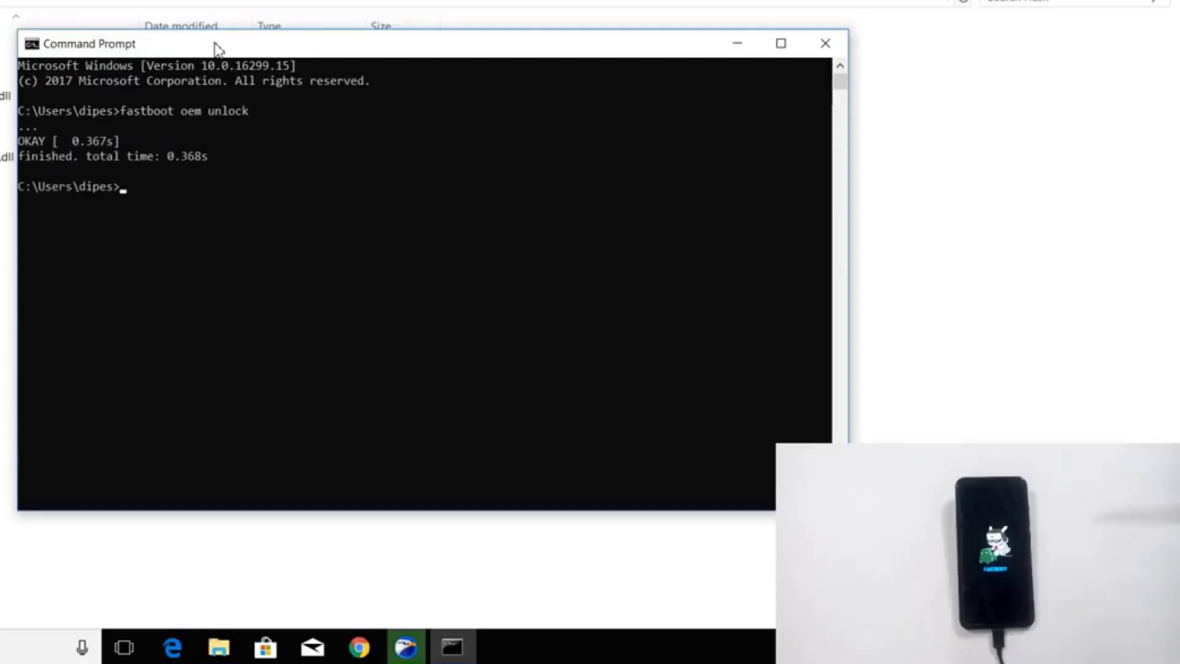
pyautogui.write('fastboot')
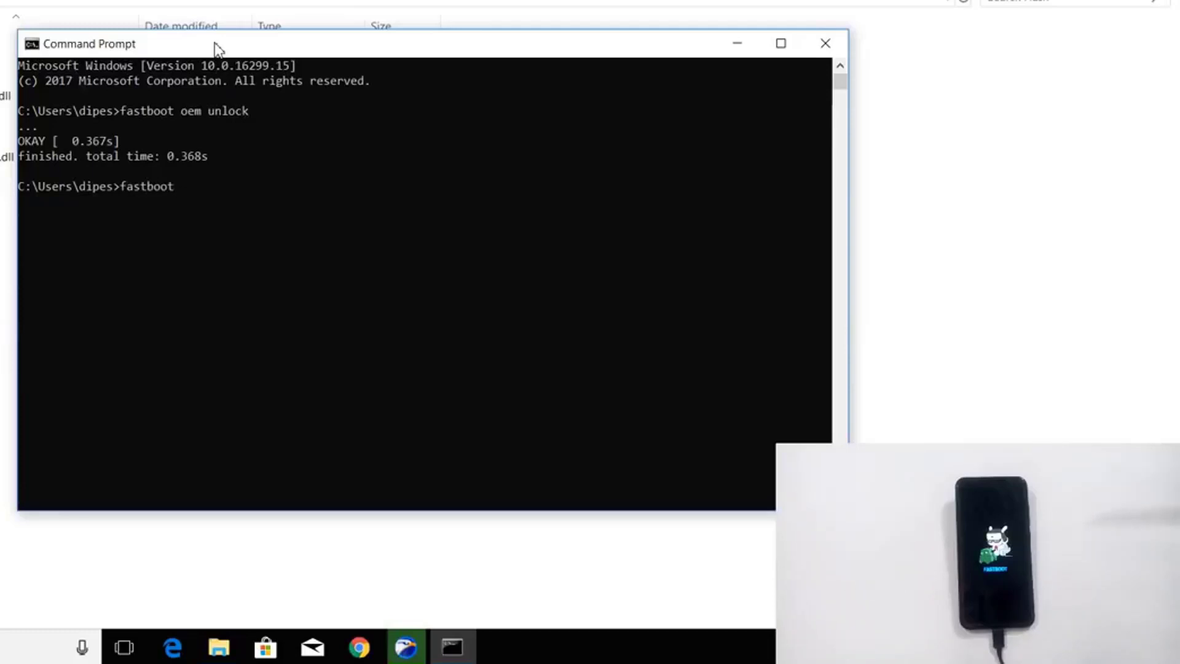
pyautogui.write(' oem device-i')
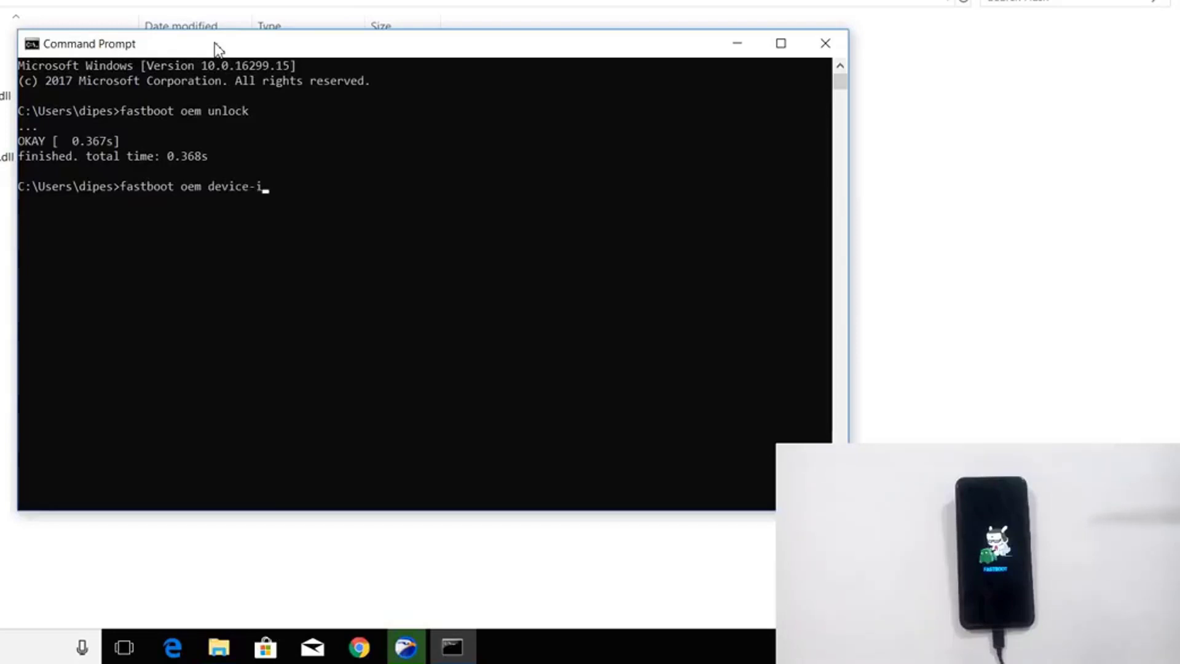
pyautogui.write('nfo')
pyautogui.press('Return')
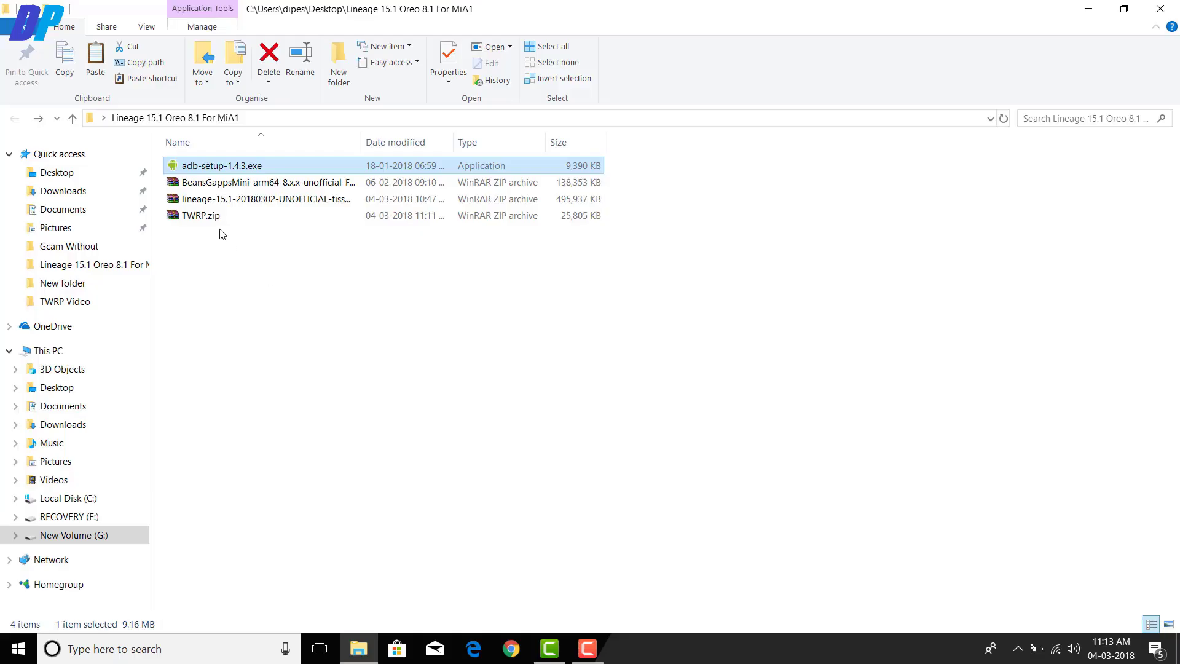
# Step: Extract TWRP.zip into a TWRP folder
pyautogui.click(211, 216)
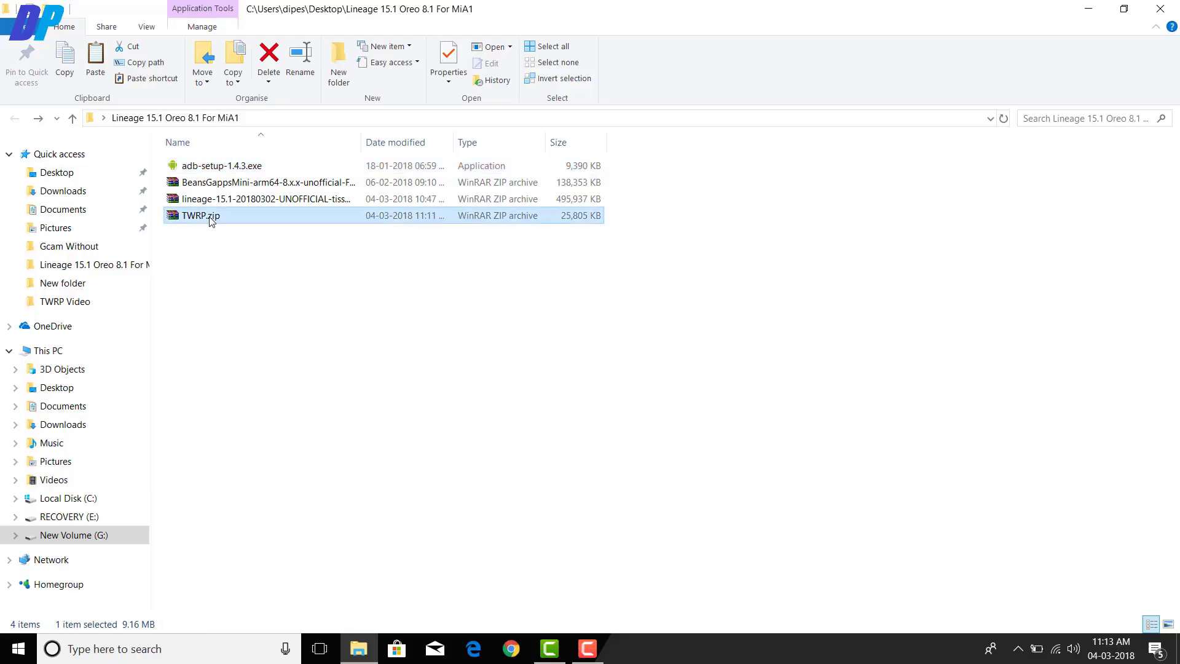
pyautogui.rightClick(211, 215)
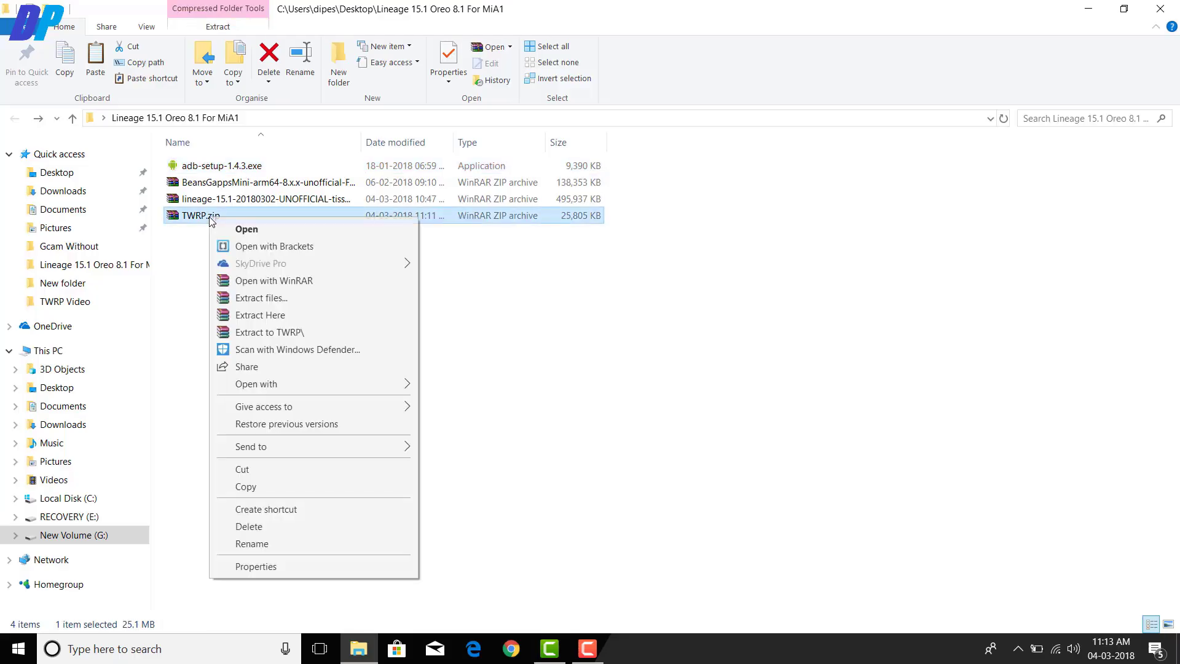
pyautogui.click(324, 335)
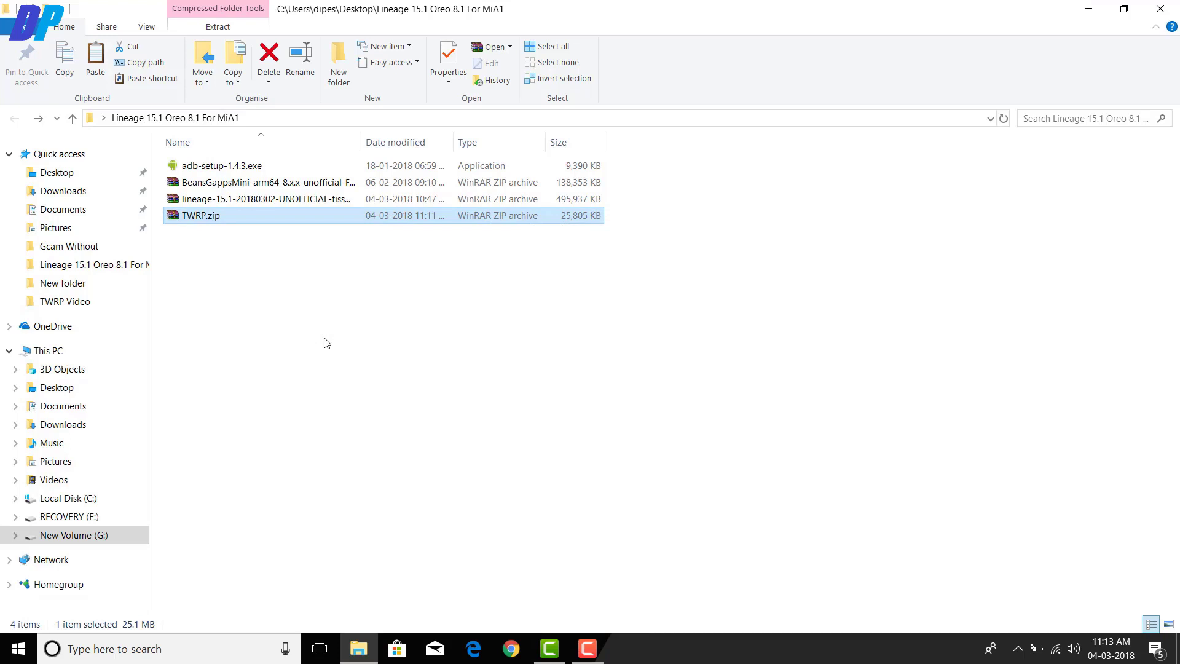
# Step: Run Flash TWRP.bat from the innermost TWRP\TWRP\TWRP folder
pyautogui.doubleClick(203, 166)
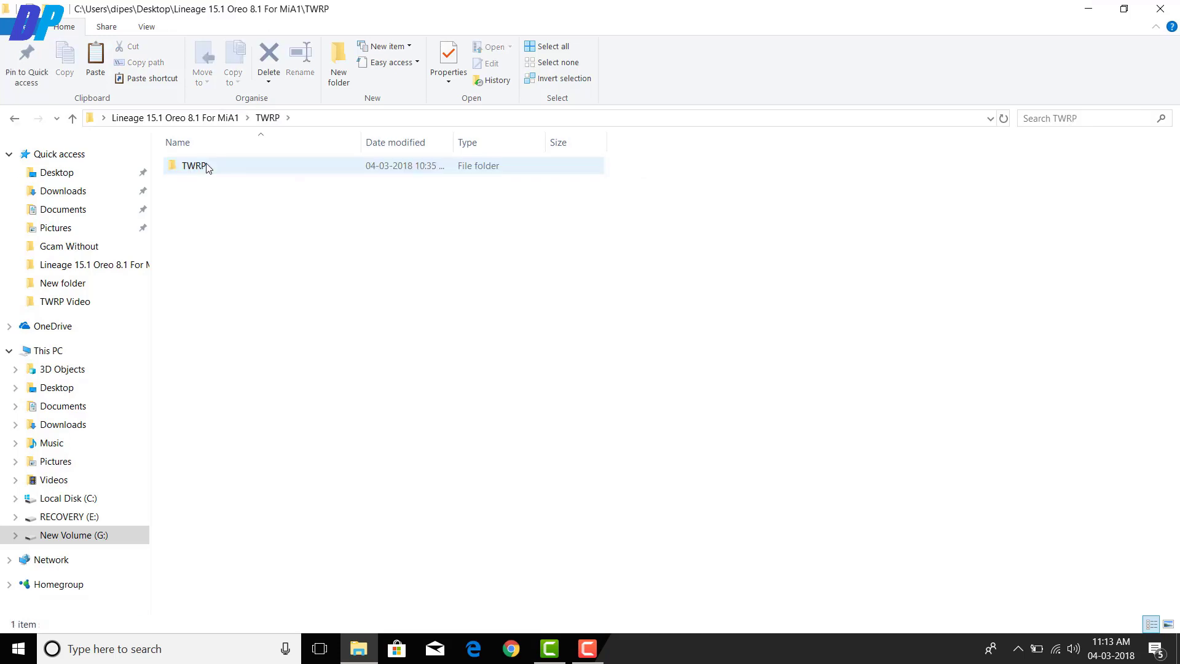
pyautogui.doubleClick(194, 166)
pyautogui.doubleClick(194, 166)
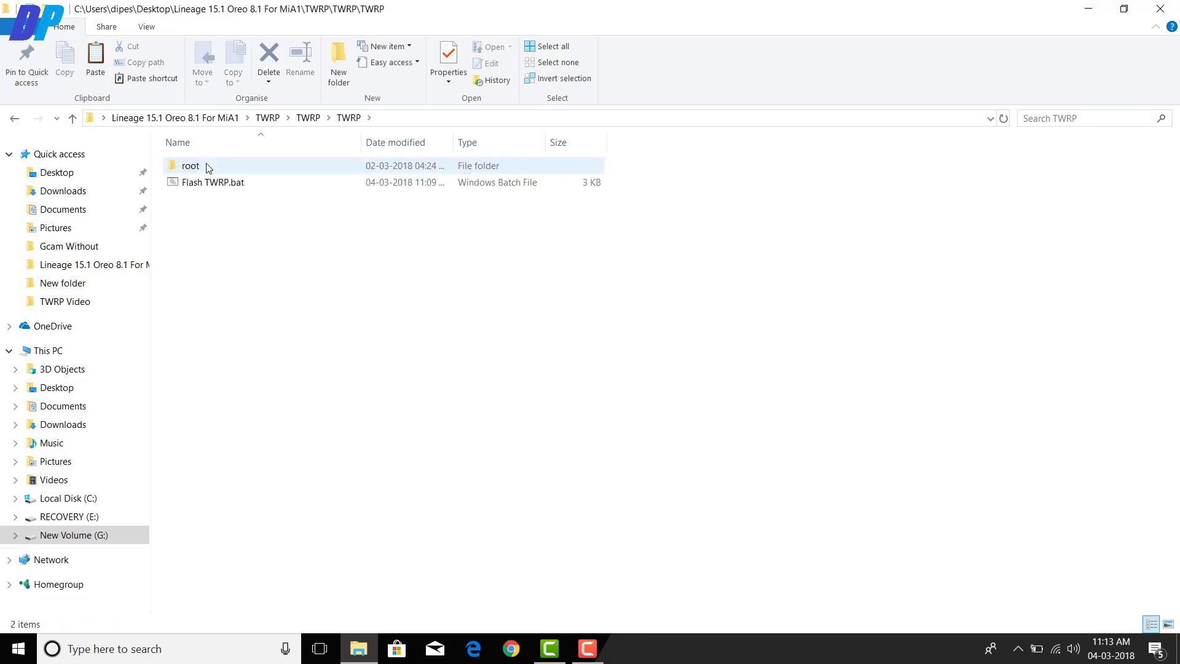
pyautogui.click(215, 185)
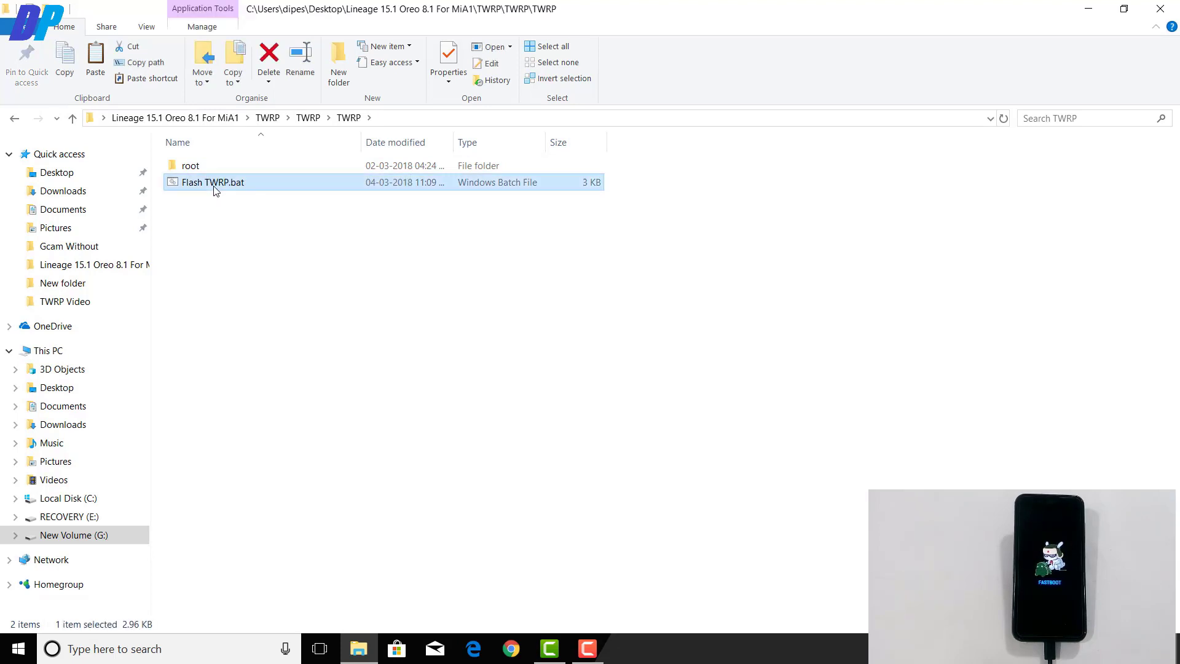
pyautogui.doubleClick(214, 183)
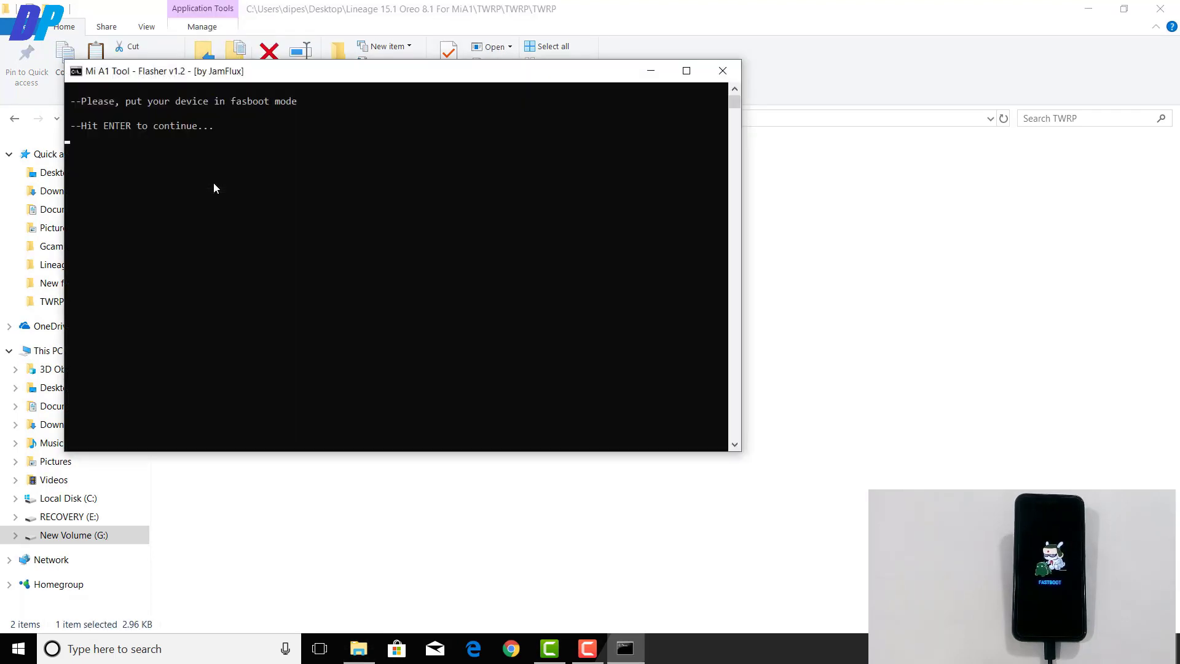
# Step: In the flasher choose option 1, Boot on TWRP, send TWRP to the phone, then close the window
pyautogui.moveTo(280, 77); pyautogui.dragTo(439, 157)
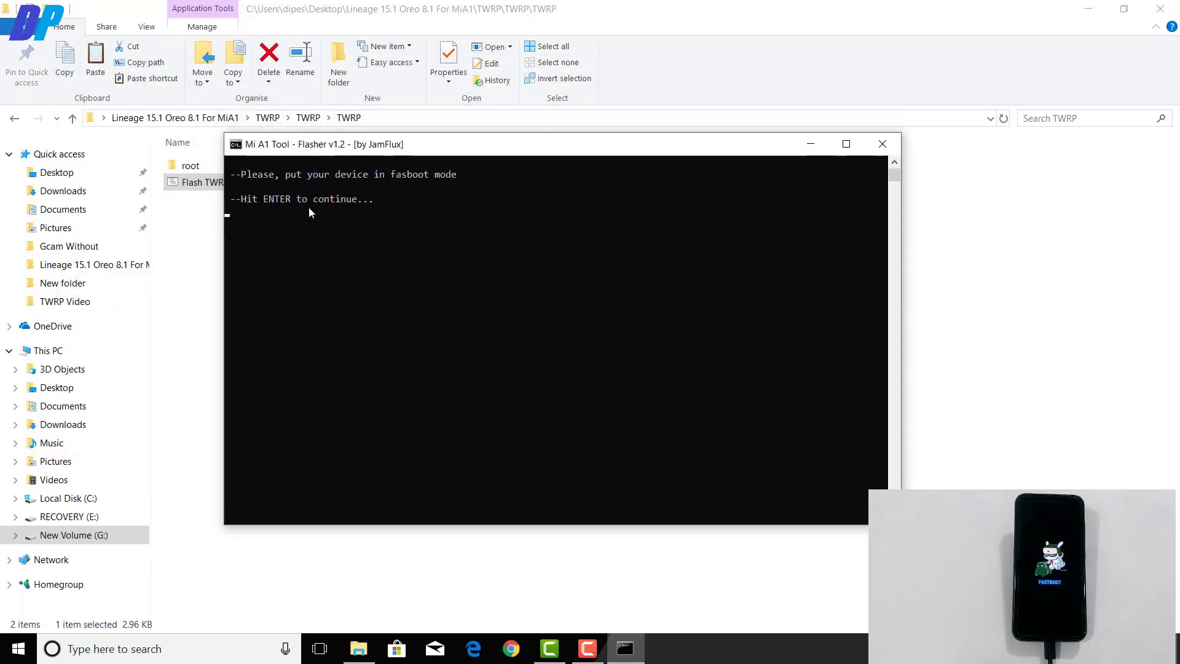
pyautogui.press('Return')
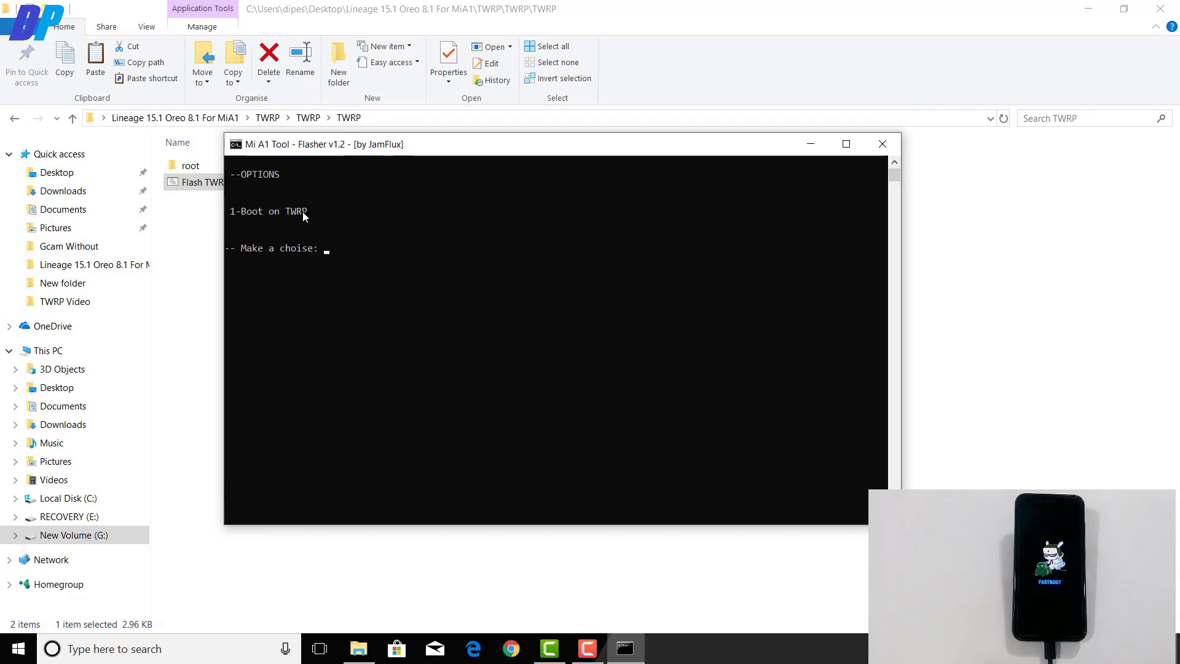
pyautogui.write('1')
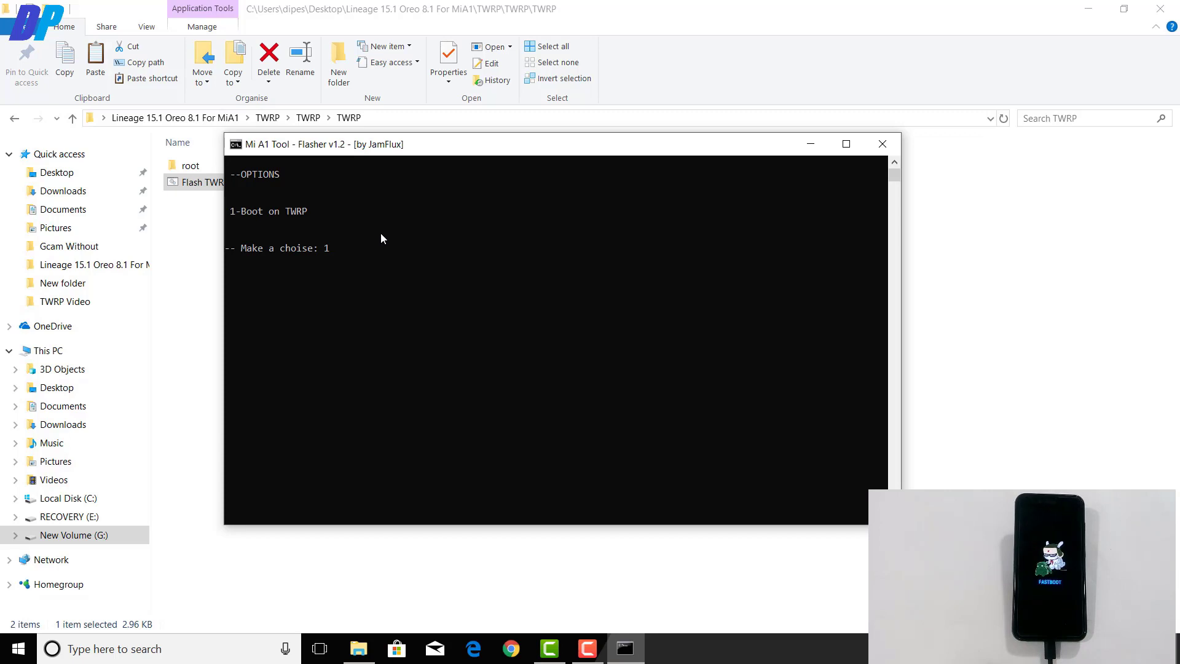
pyautogui.press('Return')
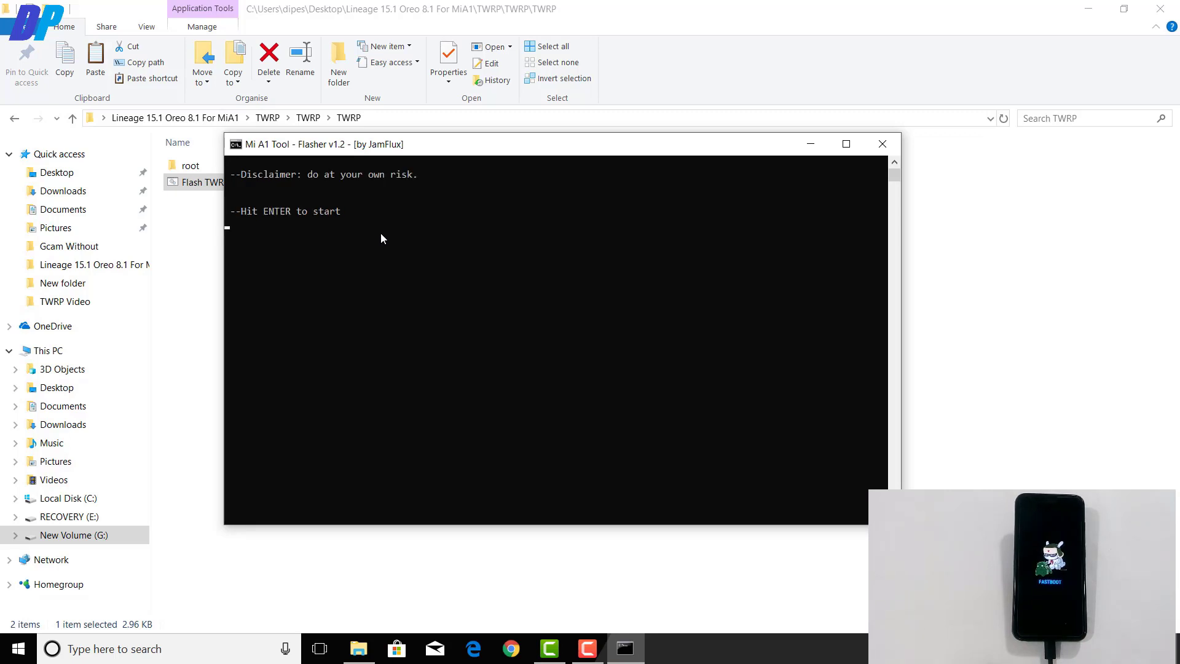
pyautogui.press('Return')
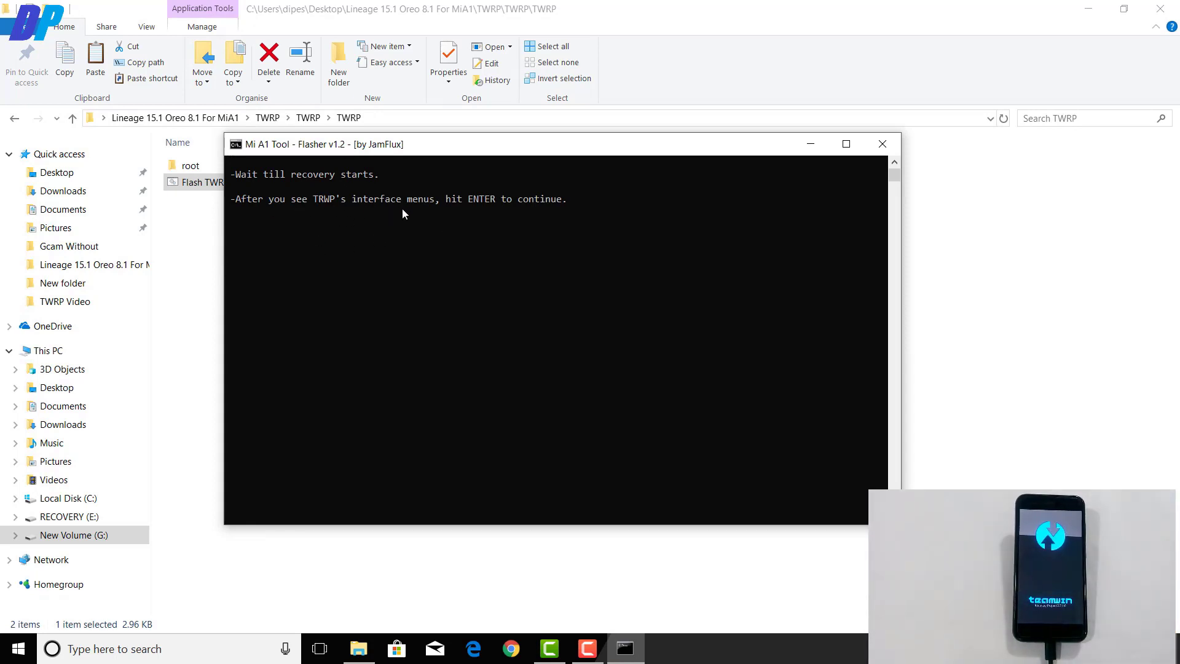
pyautogui.click(890, 143)
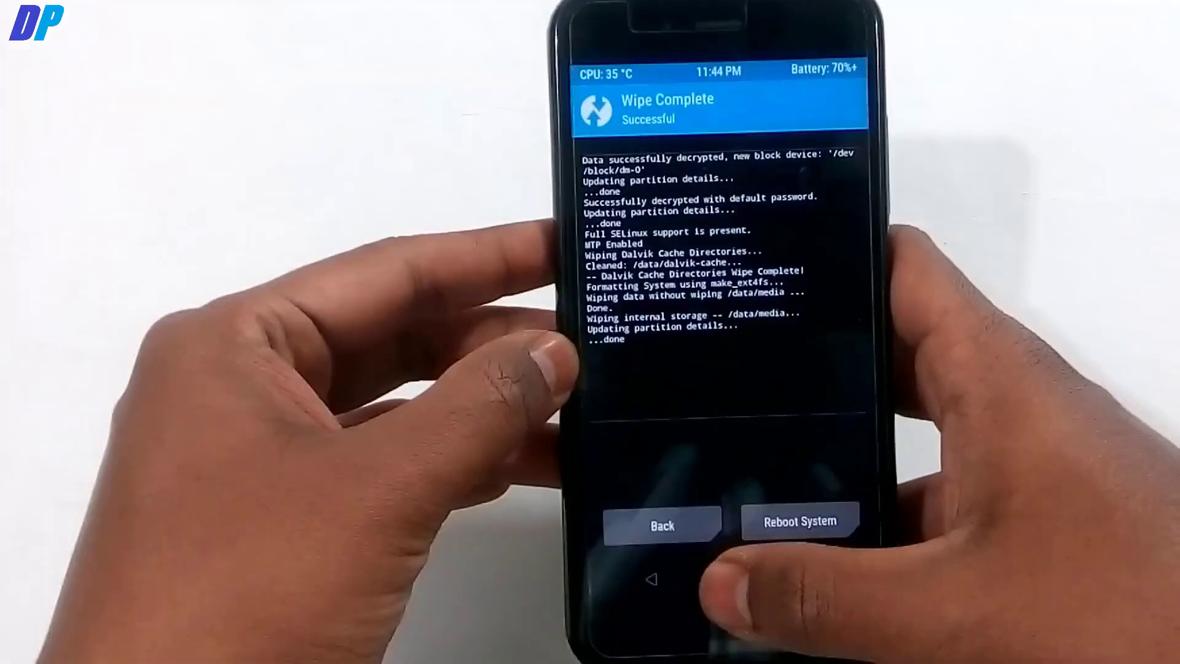
# Step: Reboot TWRP into the bootloader, confirming the swipe despite 'No OS Installed'
pyautogui.click(732, 577)
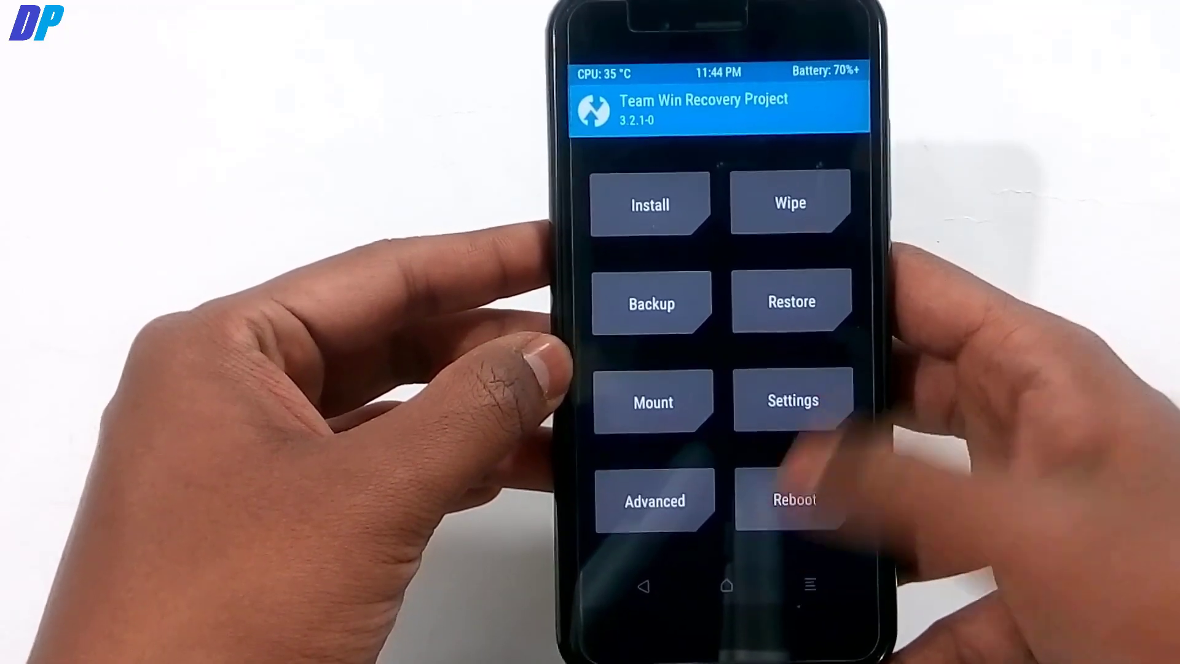
pyautogui.click(797, 500)
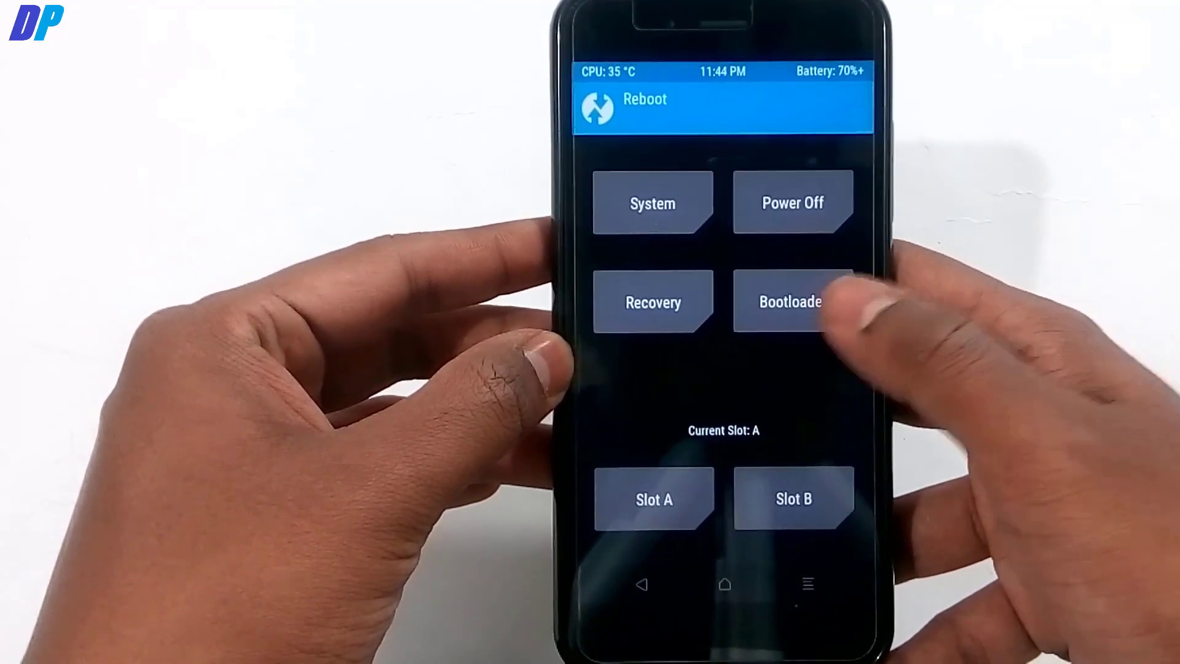
pyautogui.click(795, 303)
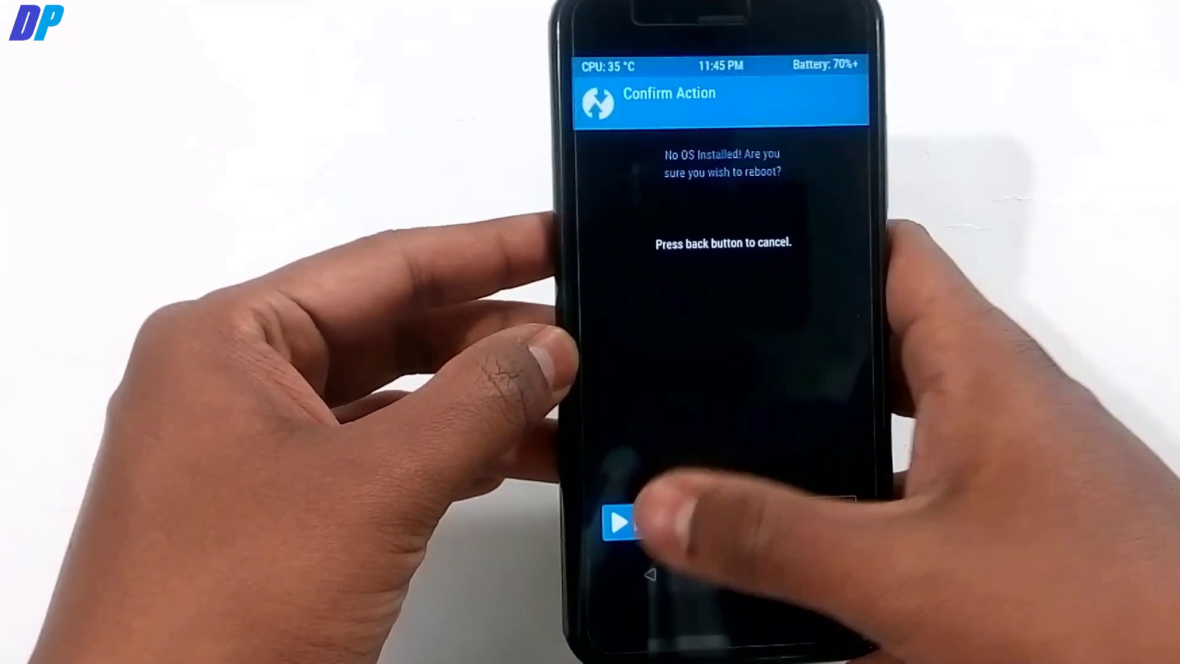
pyautogui.moveTo(621, 525); pyautogui.dragTo(817, 518)
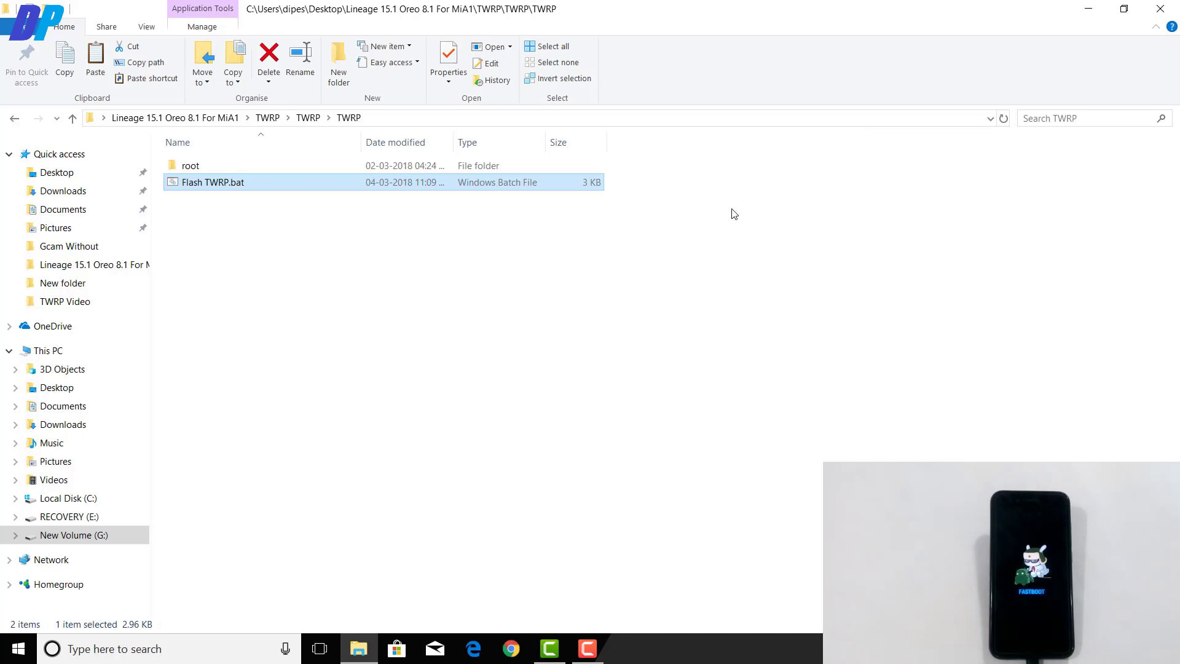
# Step: Rerun Flash TWRP.bat with option 1 to boot the phone into TWRP, then close the flasher
pyautogui.doubleClick(404, 182)
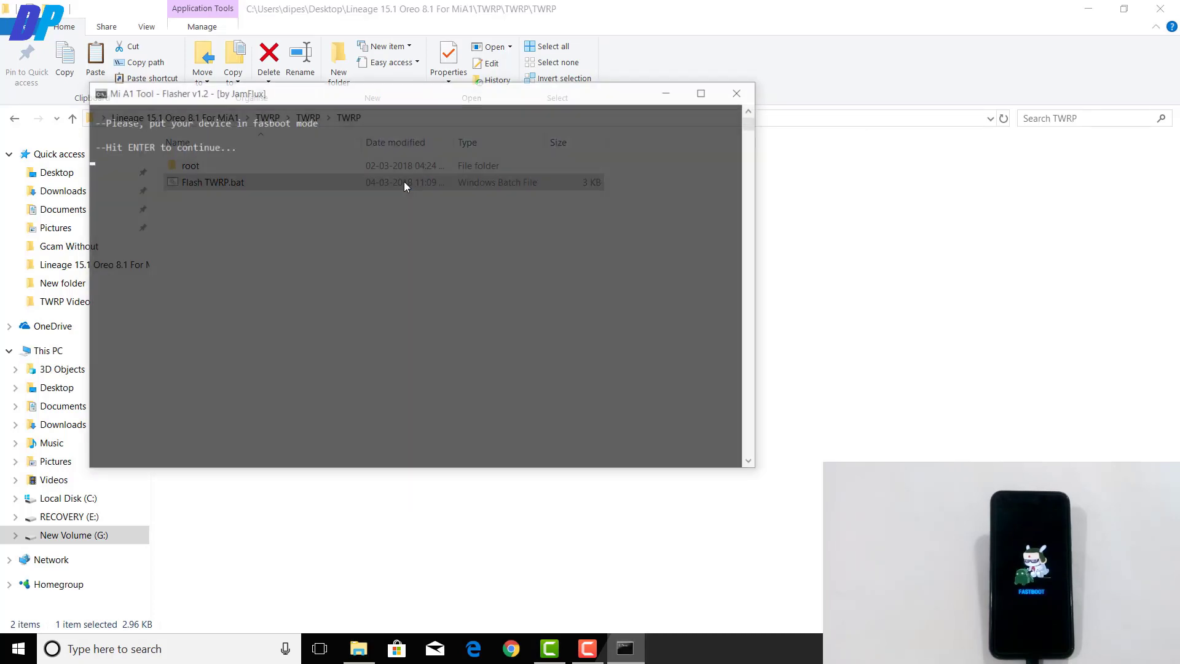
pyautogui.press('Return')
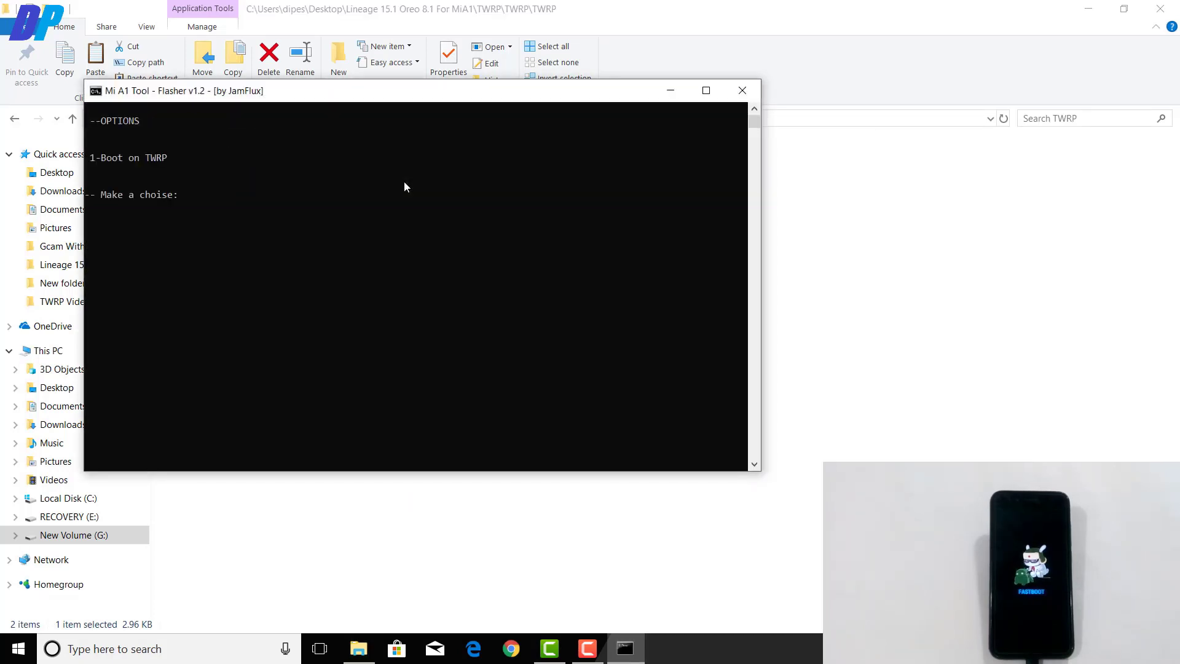
pyautogui.write('1')
pyautogui.press('Return')
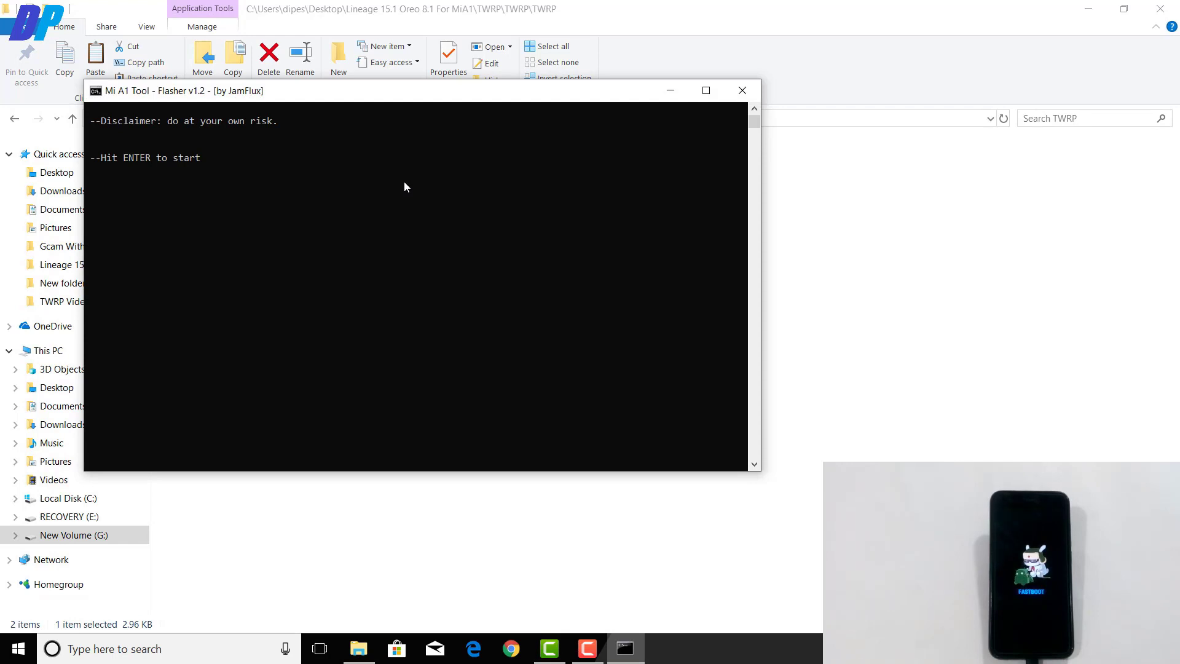
pyautogui.press('Return')
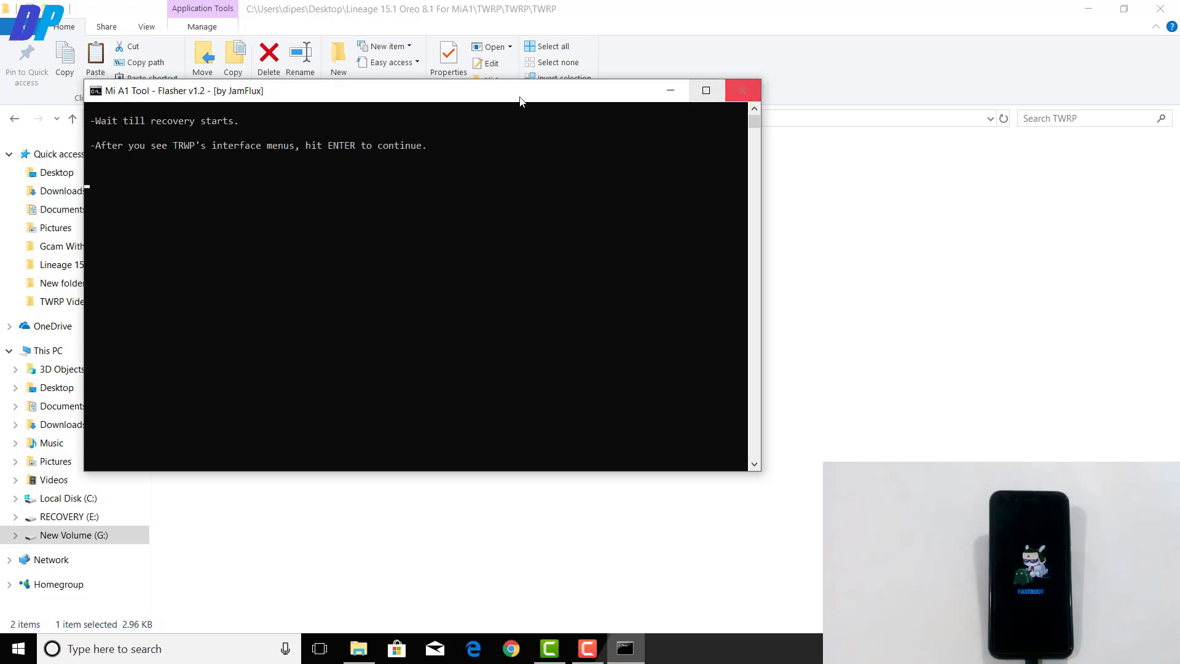
pyautogui.moveTo(520, 101); pyautogui.dragTo(644, 129)
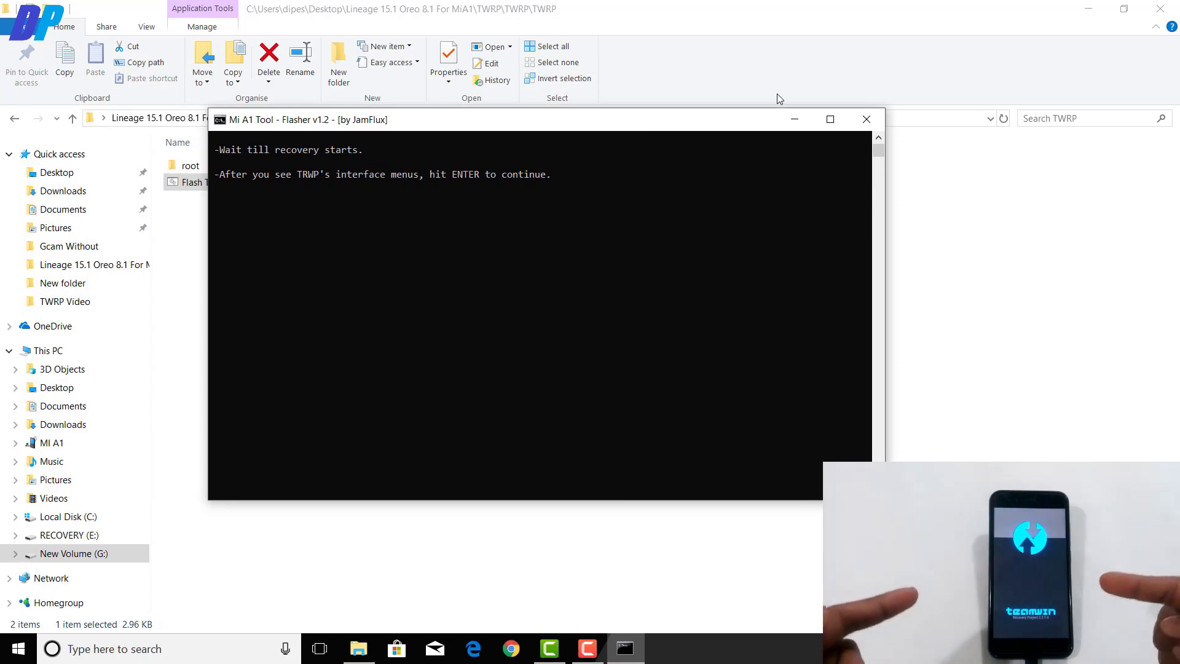
pyautogui.click(867, 119)
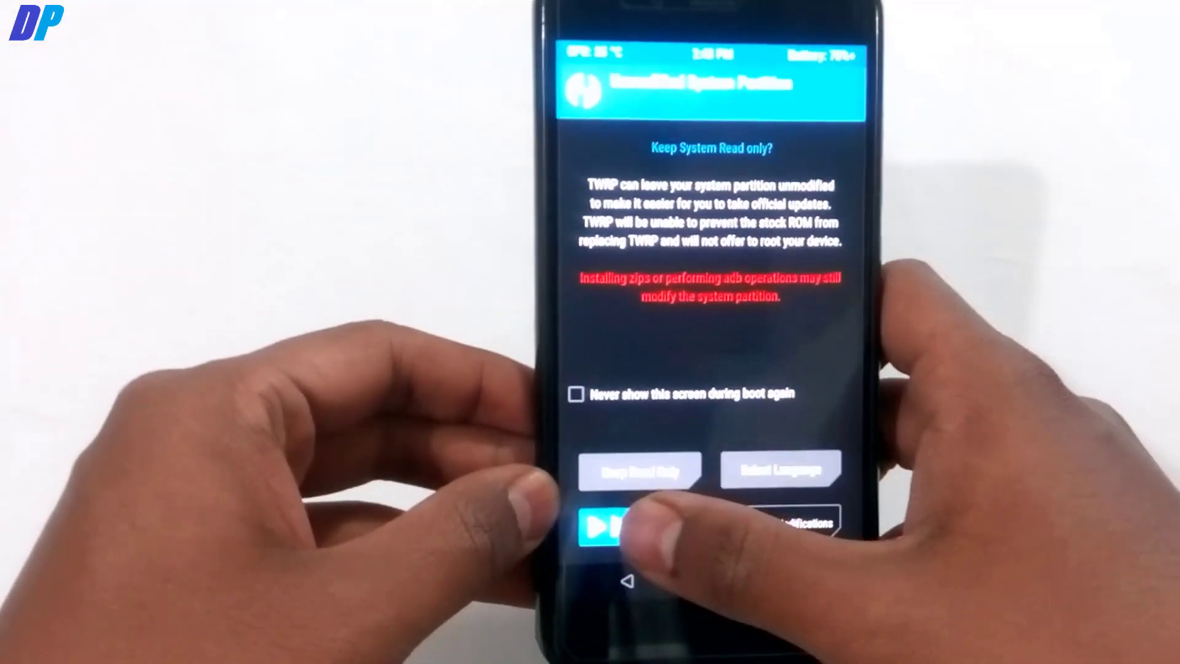
# Step: Swipe 'Swipe to Allow Modifications' on TWRP's Unmodified System Partition screen
pyautogui.moveTo(600, 527); pyautogui.dragTo(830, 525)
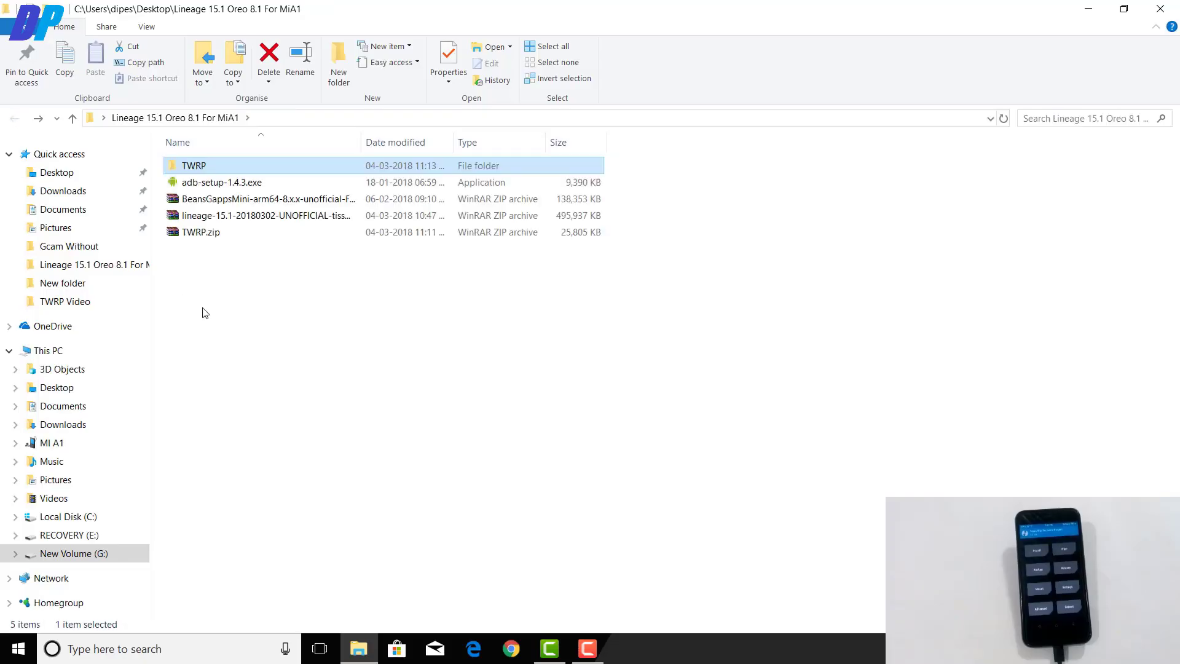
# Step: Select the BeansGapps and lineage zips and open a second Explorer window snapped left on This PC
pyautogui.click(200, 198)
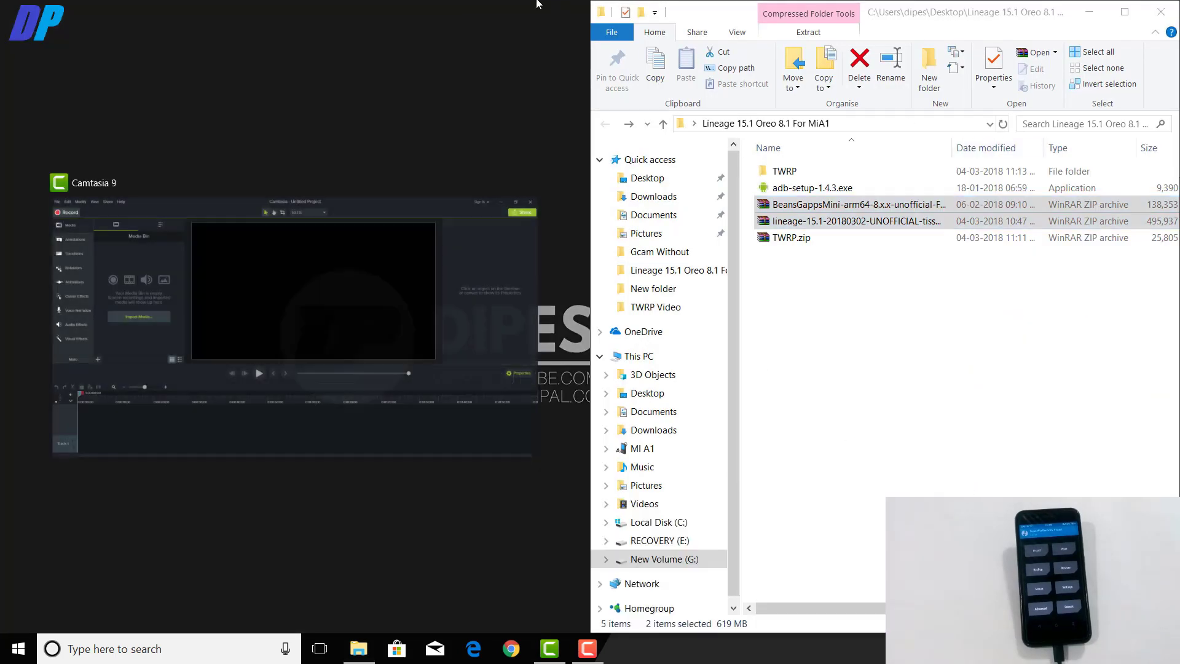
pyautogui.press('Escape')
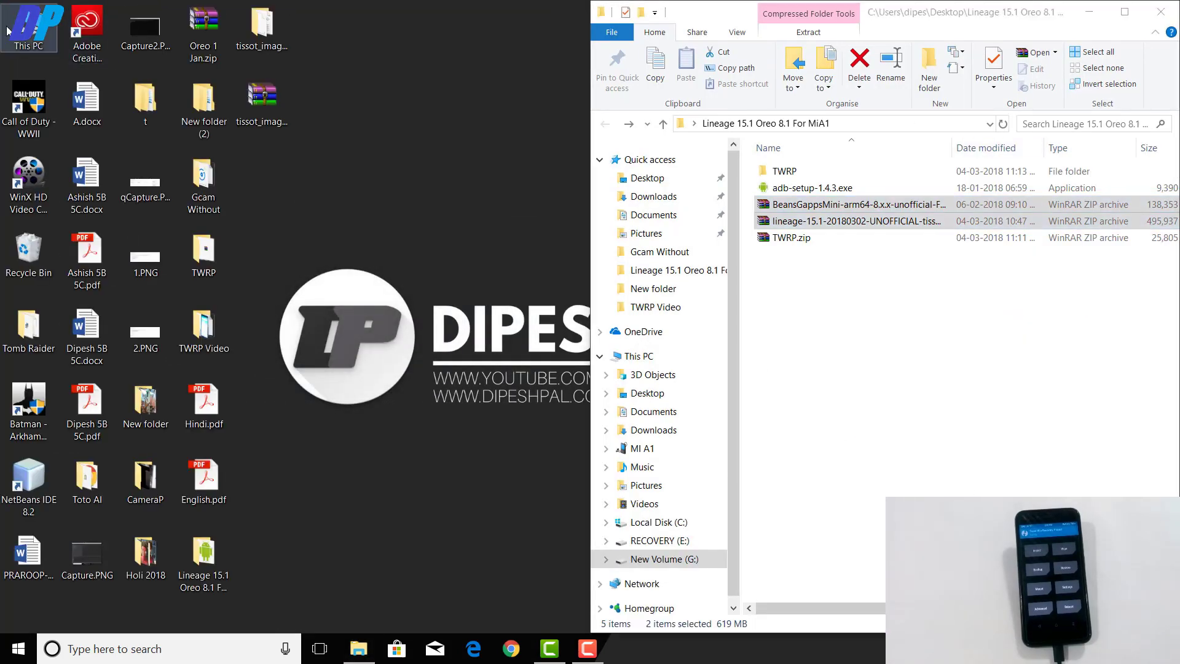
pyautogui.press('super+e')
pyautogui.press('super+Left')
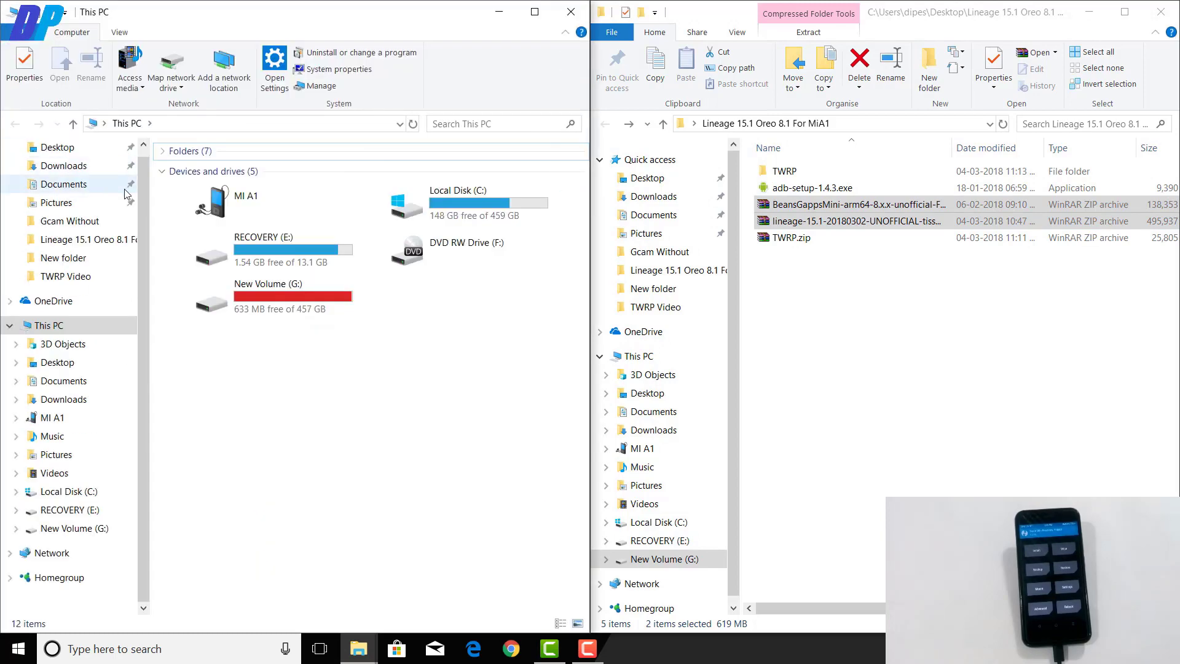
# Step: Paste the zips into MI A1 > Internal Storage
pyautogui.doubleClick(210, 184)
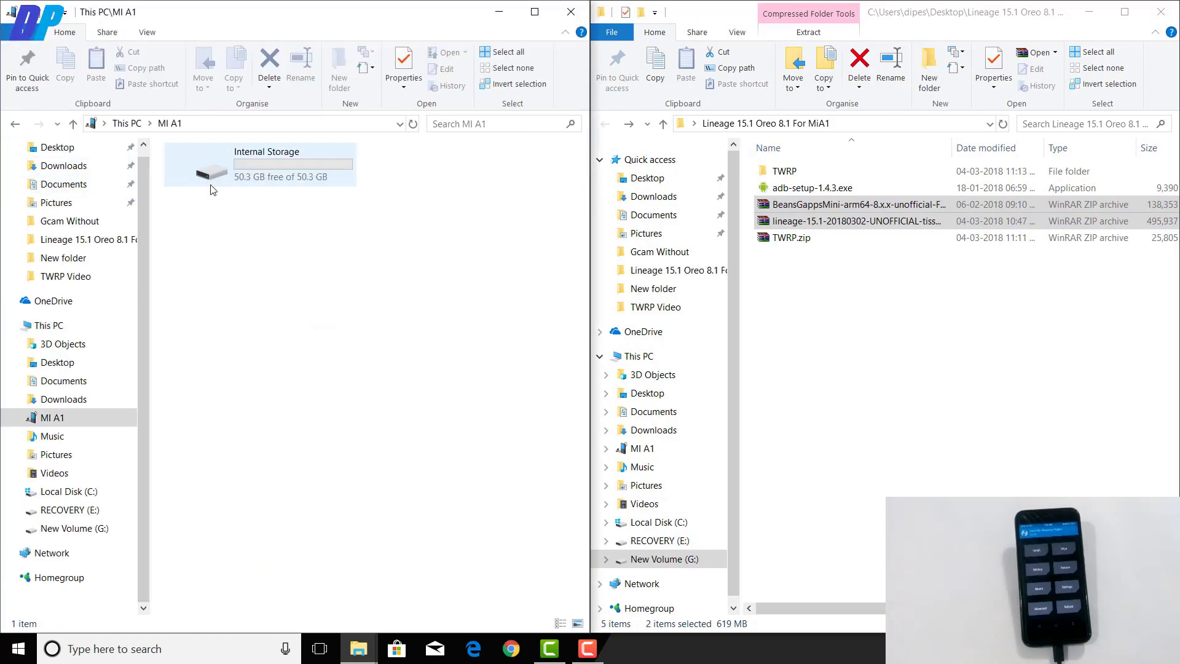
pyautogui.doubleClick(247, 177)
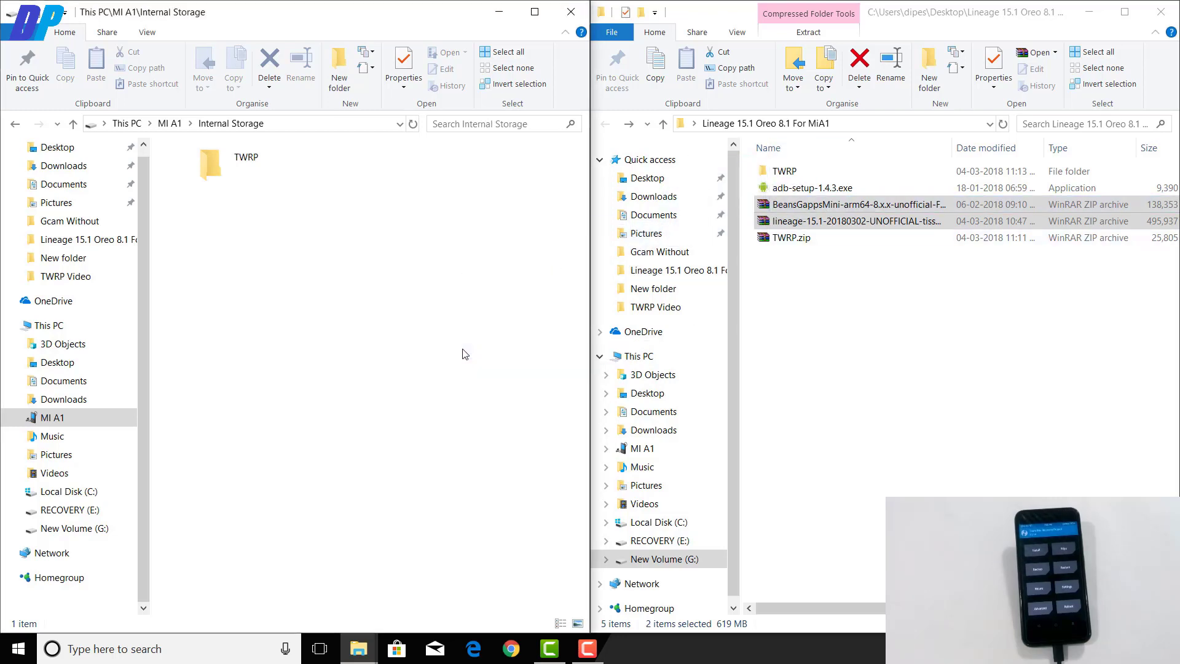
pyautogui.hotkey('ctrl', 'v')
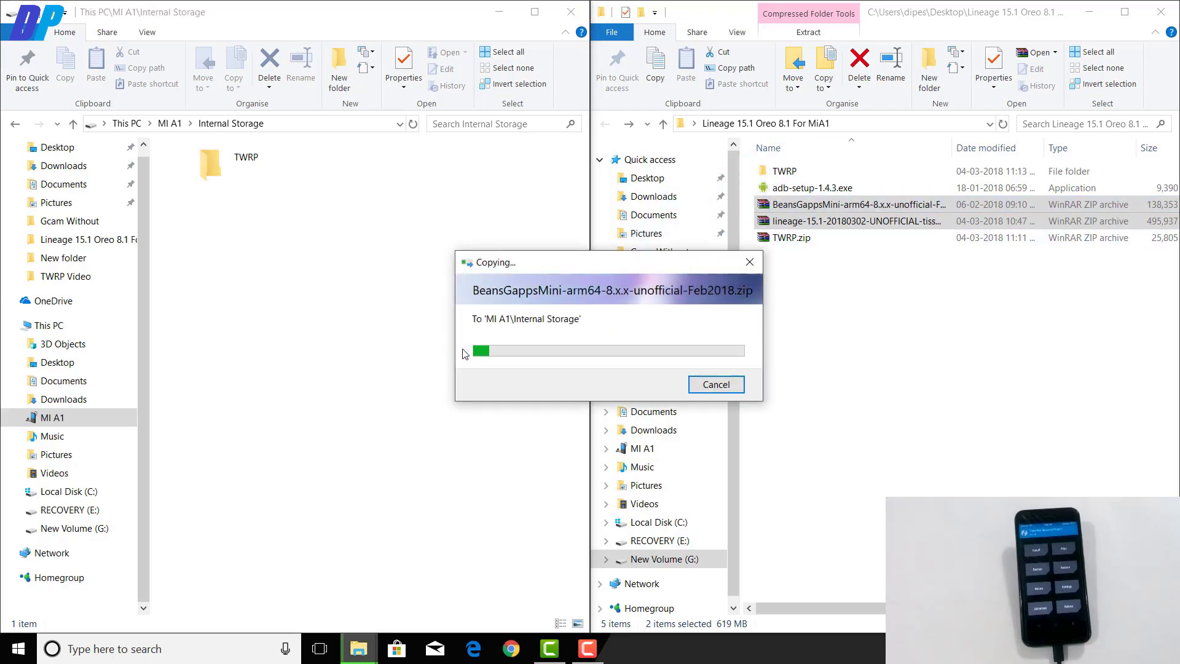
pyautogui.click(809, 173)
# Step: Copy the Magisk zip from TWRP\TWRP\TWRP\root into the phone's Internal Storage
pyautogui.doubleClick(809, 173)
pyautogui.doubleClick(809, 173)
pyautogui.doubleClick(809, 173)
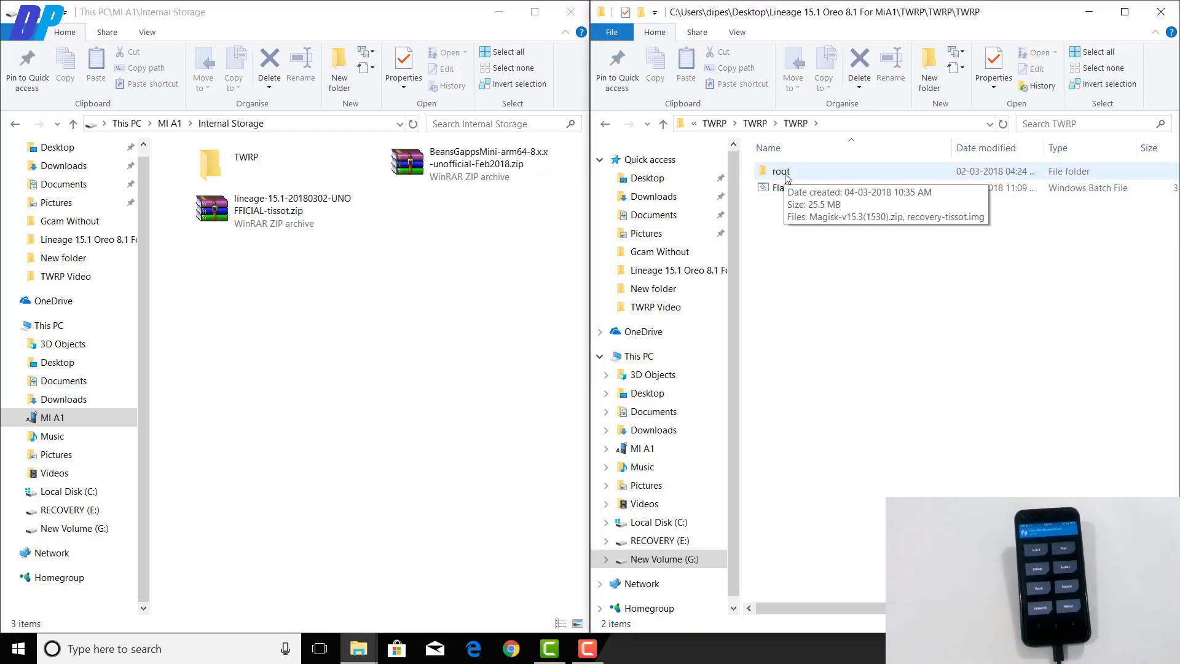
pyautogui.click(786, 176)
pyautogui.doubleClick(782, 174)
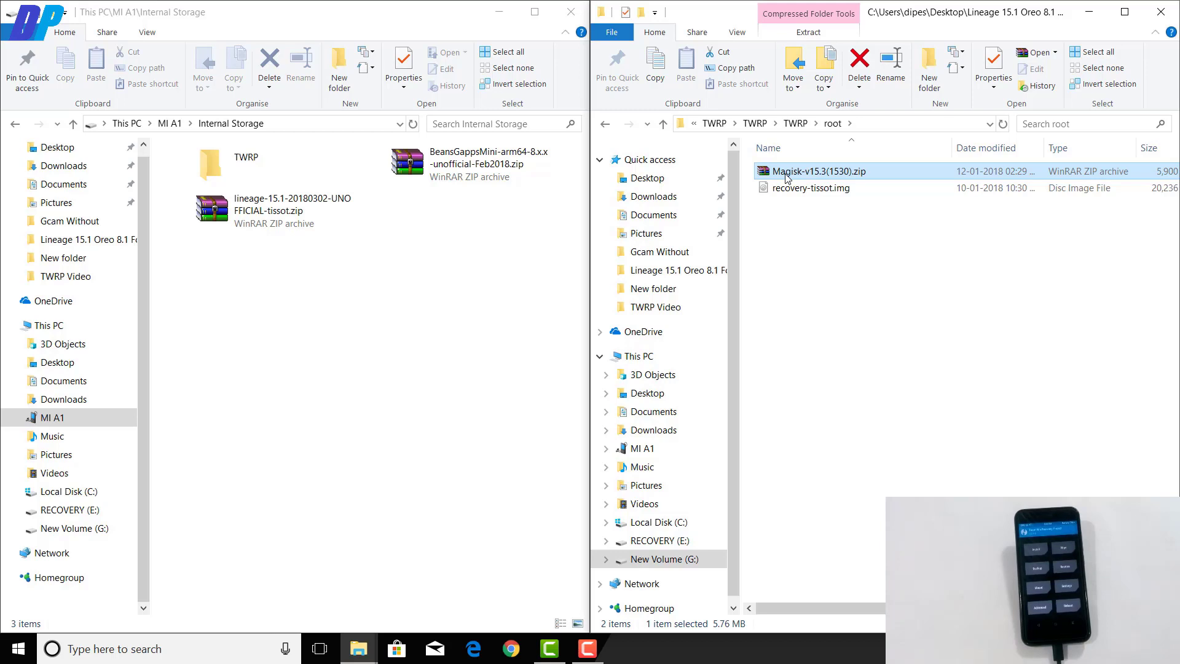
pyautogui.moveTo(807, 177); pyautogui.dragTo(507, 299)
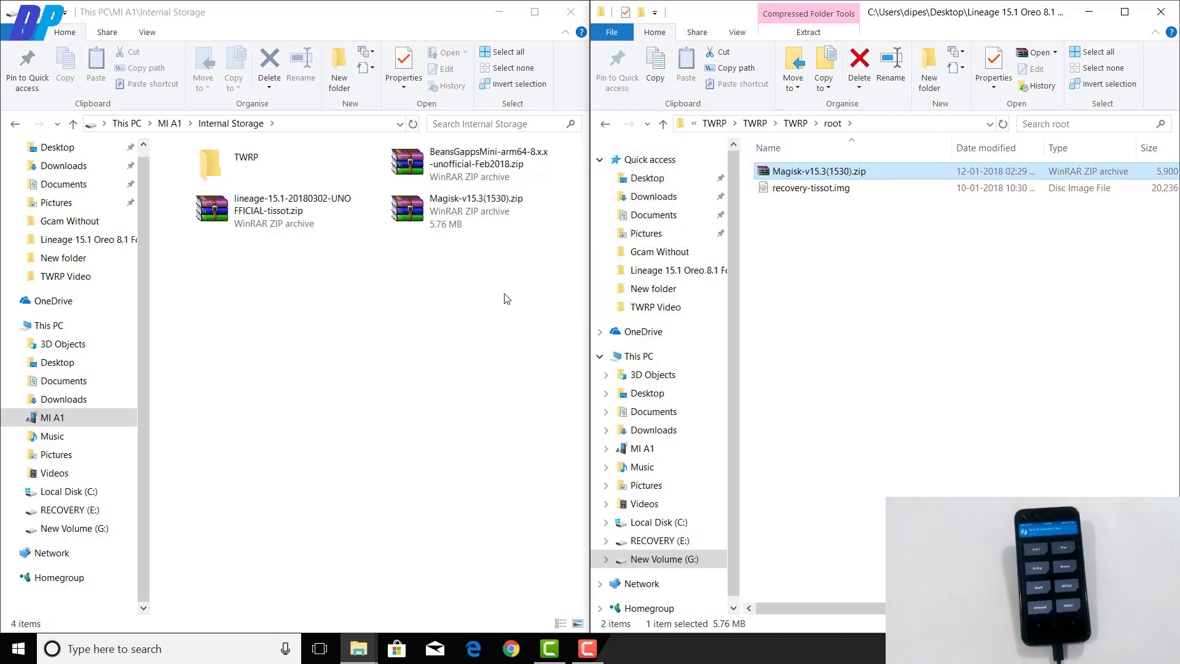
# Step: Select the Magisk, BeansGapps and lineage zips, close Internal Storage, and maximize the TWRP window one level up
pyautogui.click(469, 216)
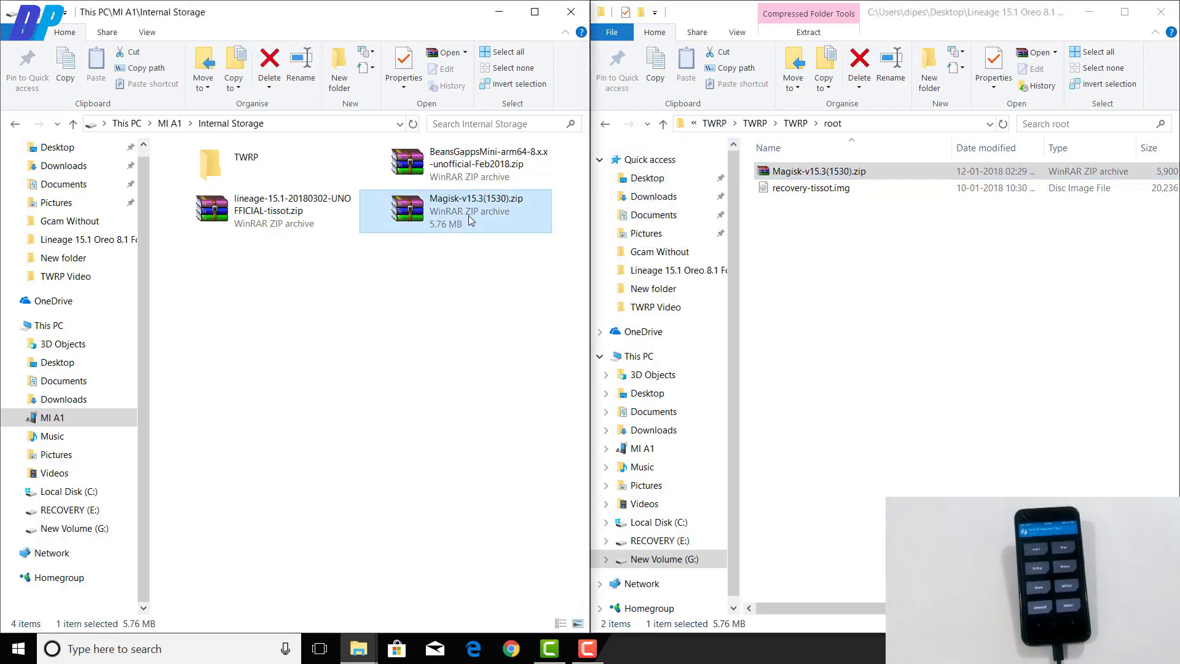
pyautogui.keyDown('ctrl'); pyautogui.click(482, 179); pyautogui.keyUp('ctrl')
pyautogui.keyDown('ctrl'); pyautogui.click(340, 195); pyautogui.keyUp('ctrl')
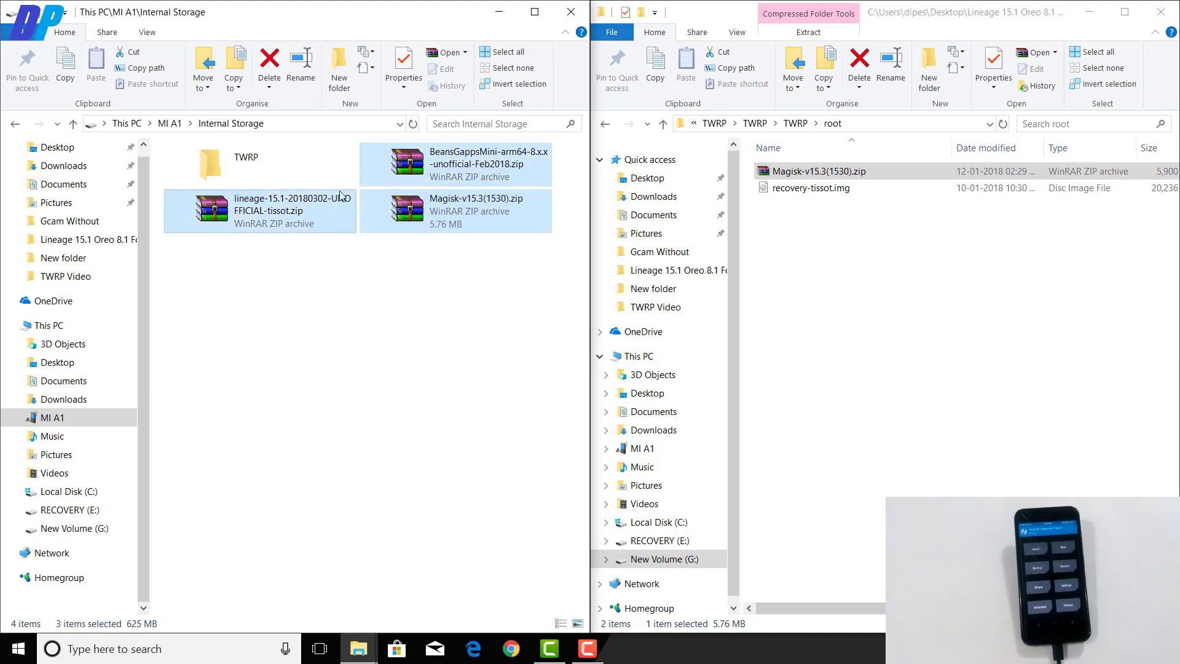
pyautogui.click(571, 15)
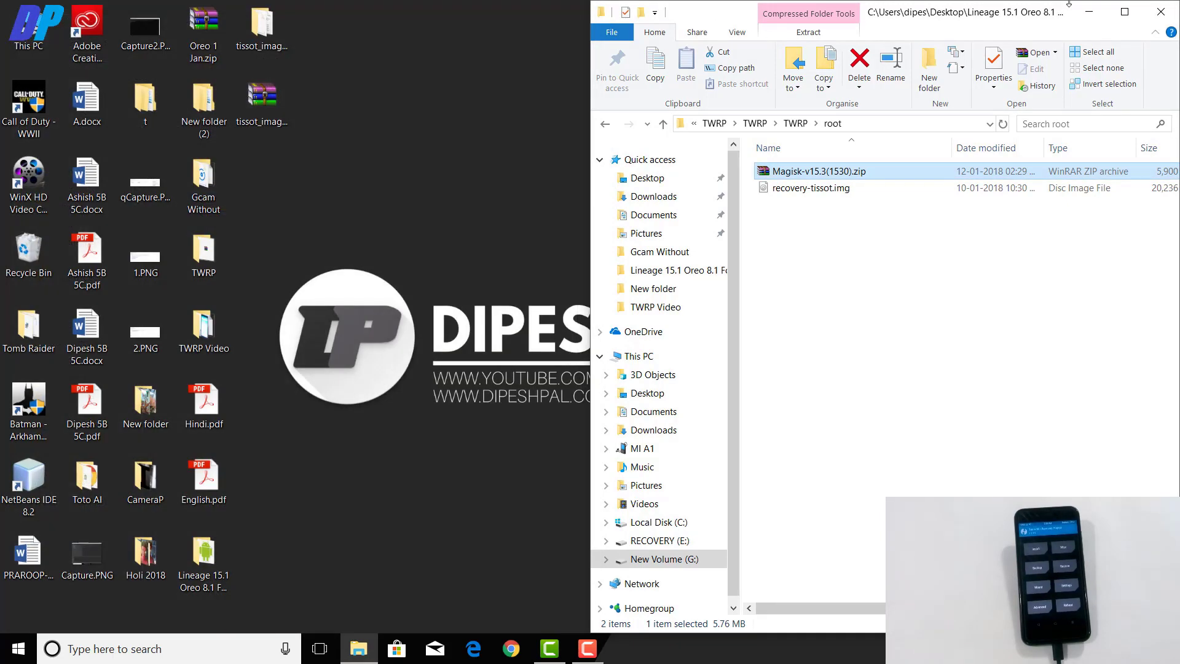
pyautogui.click(1124, 11)
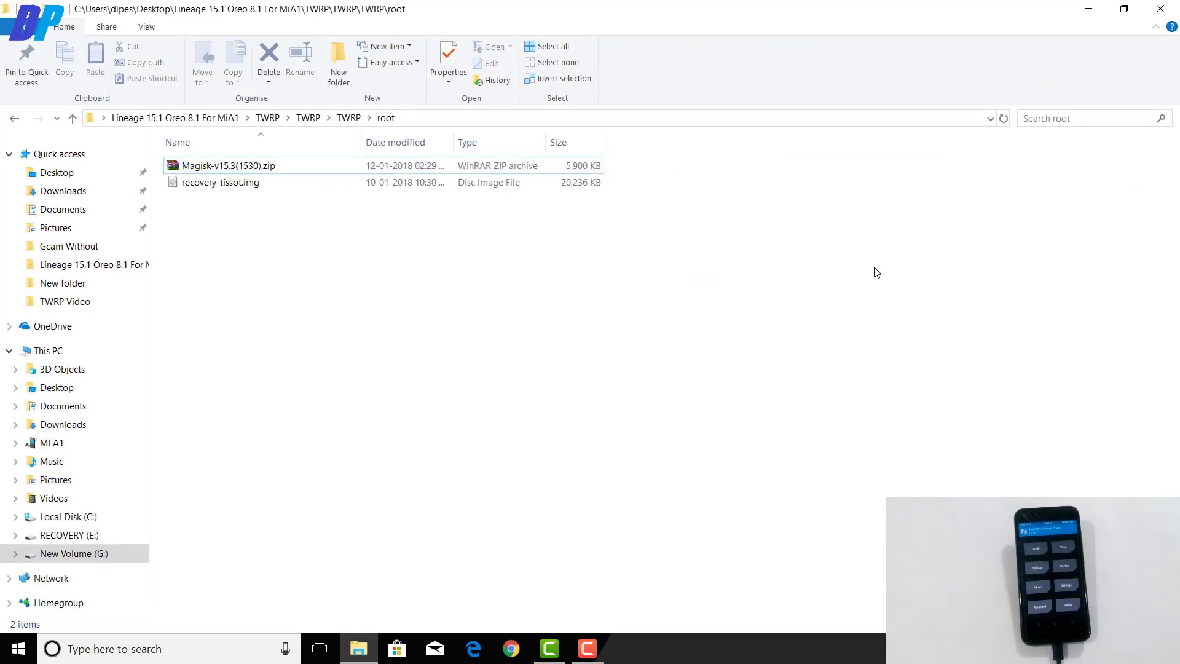
pyautogui.press('BackSpace')
# Step: Clear the file selection and reboot the phone from TWRP into the bootloader
pyautogui.click(517, 268)
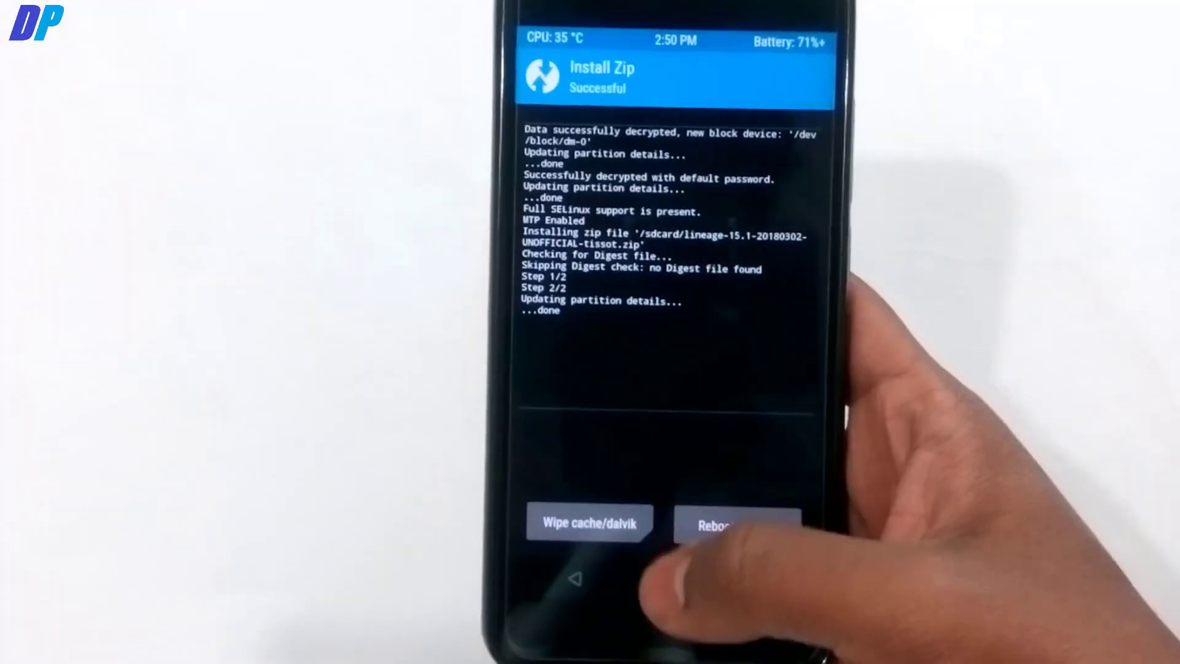
pyautogui.click(660, 587)
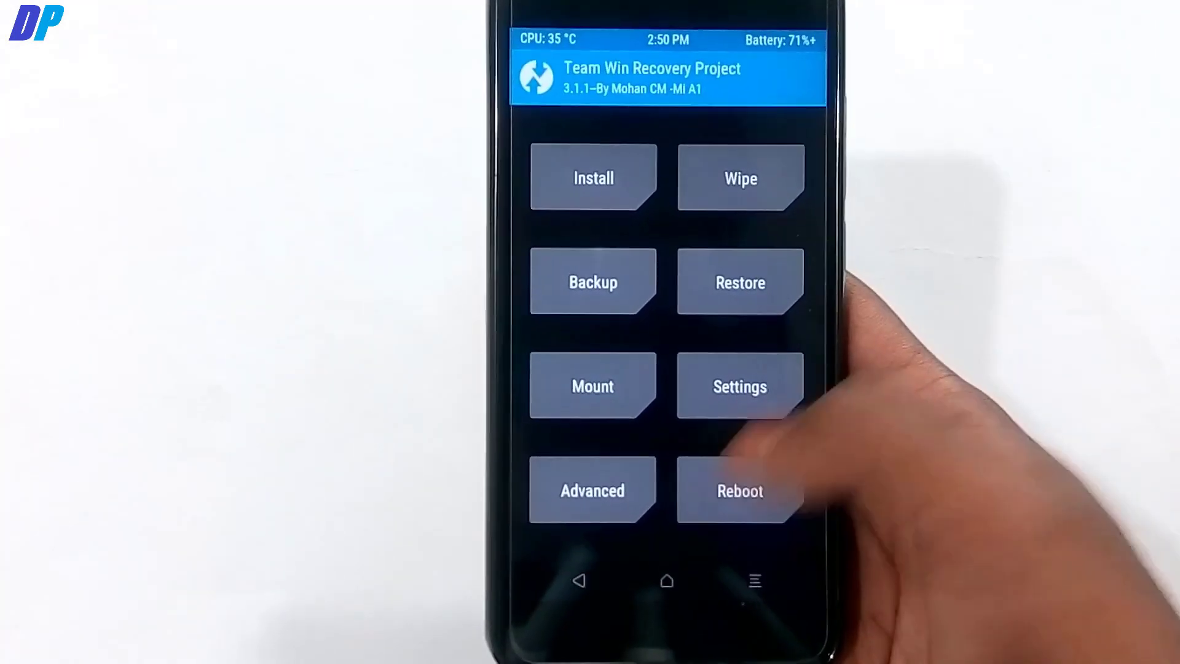
pyautogui.click(735, 489)
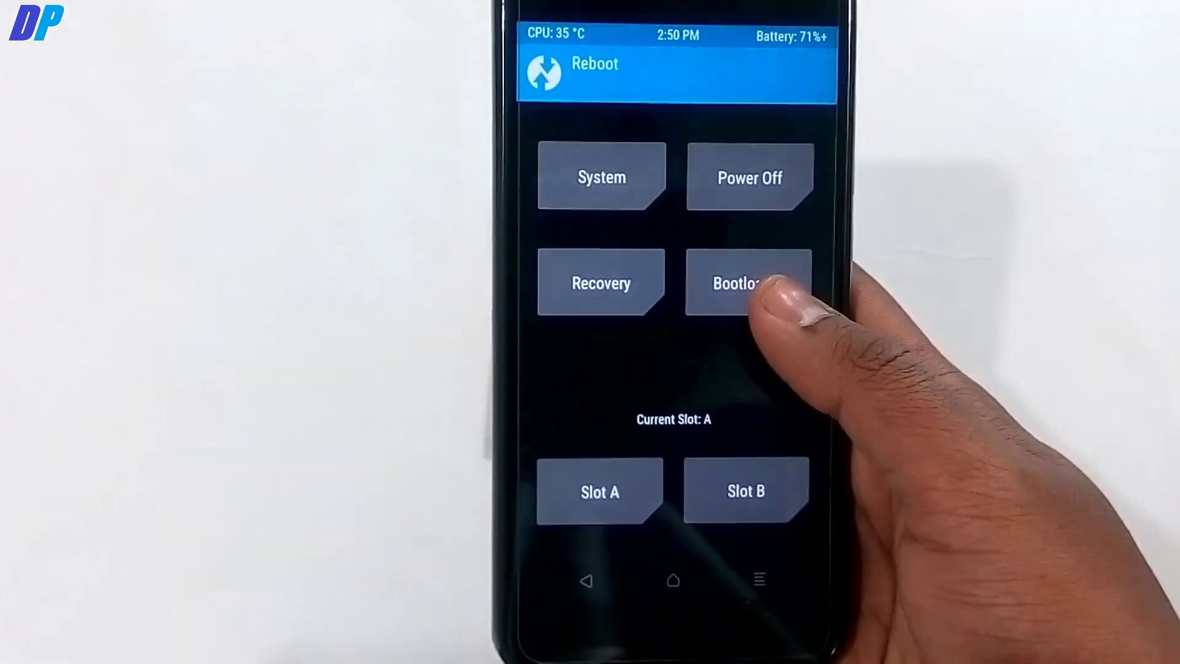
pyautogui.click(738, 280)
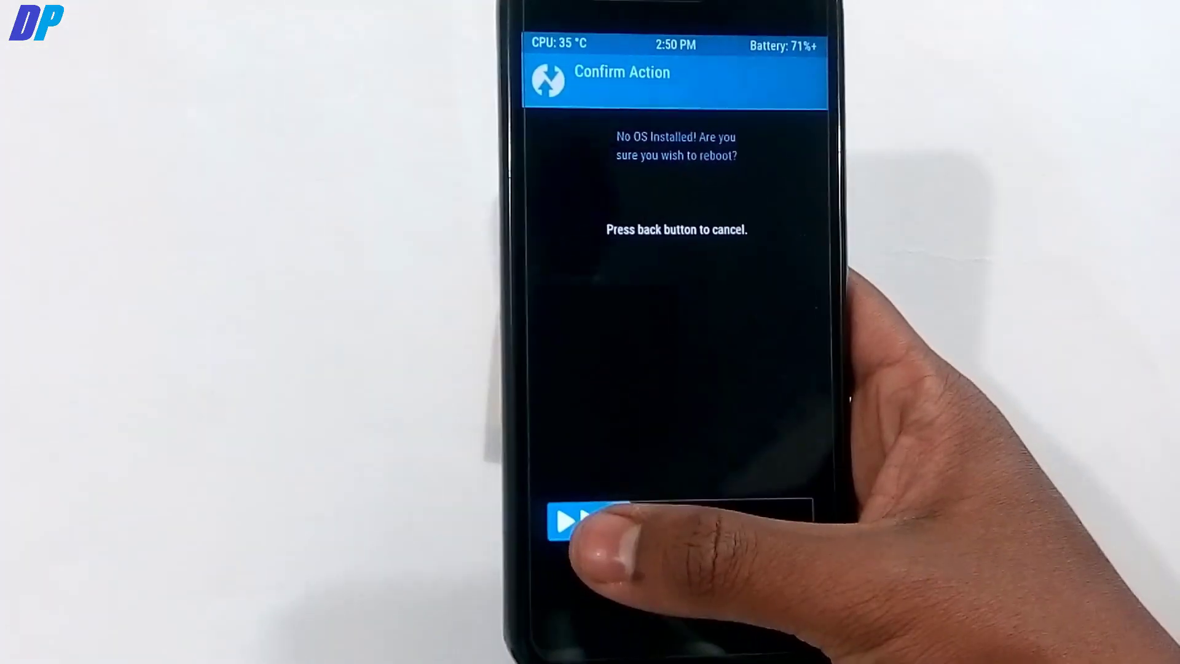
pyautogui.moveTo(566, 522); pyautogui.dragTo(770, 511)
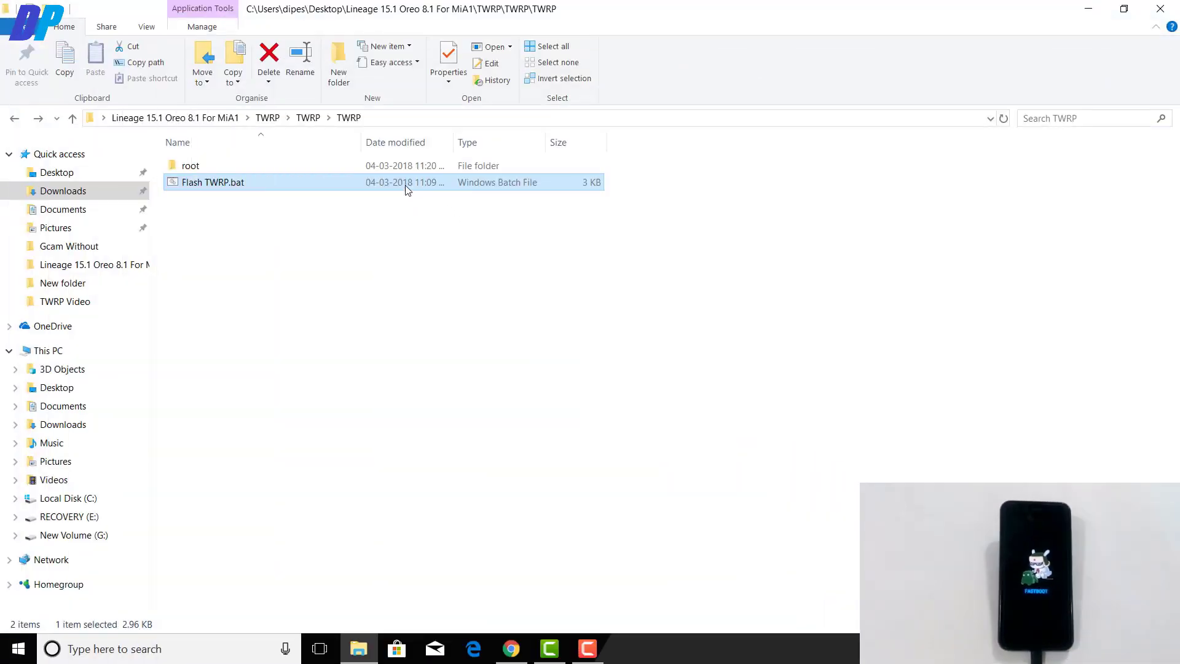
# Step: Run Flash TWRP.bat, choose option 1 to boot TWRP, then close the flasher console
pyautogui.doubleClick(406, 186)
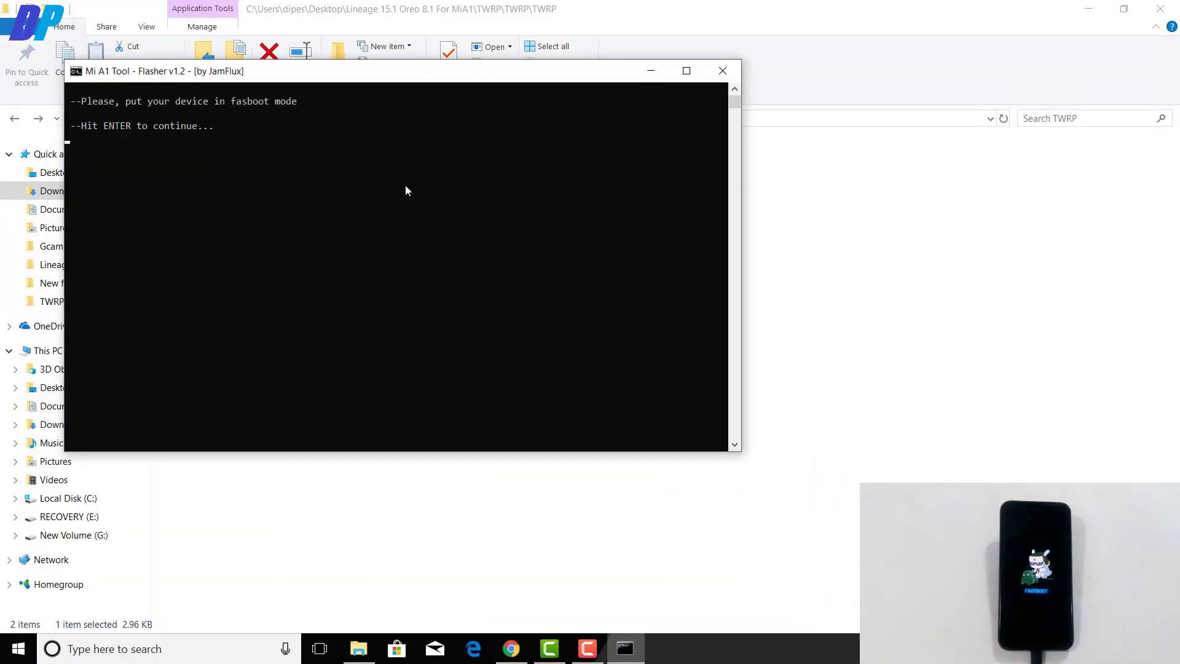
pyautogui.press('Return')
pyautogui.write('1')
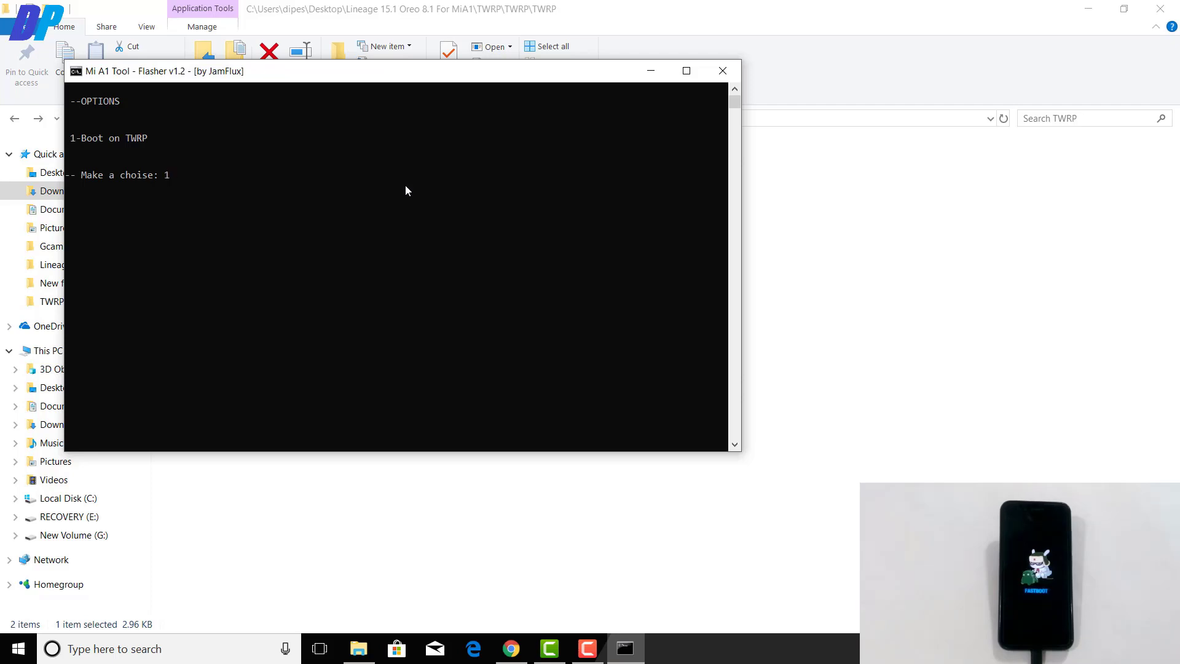
pyautogui.press('Return')
pyautogui.press('Return')
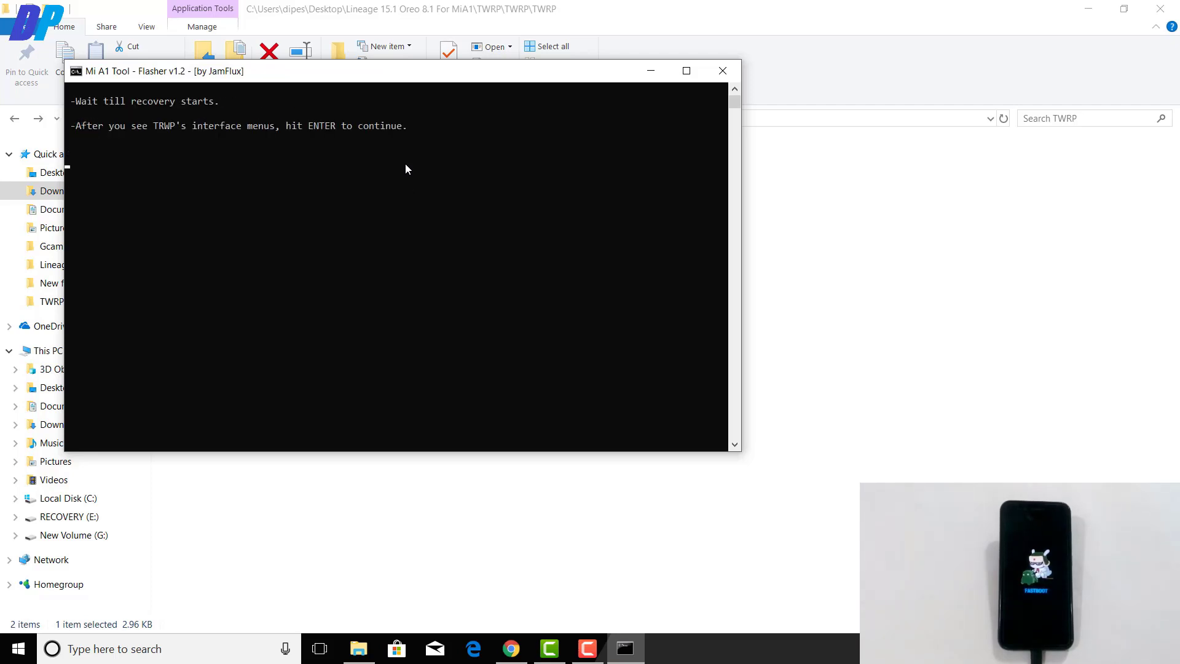
pyautogui.moveTo(433, 75); pyautogui.dragTo(578, 153)
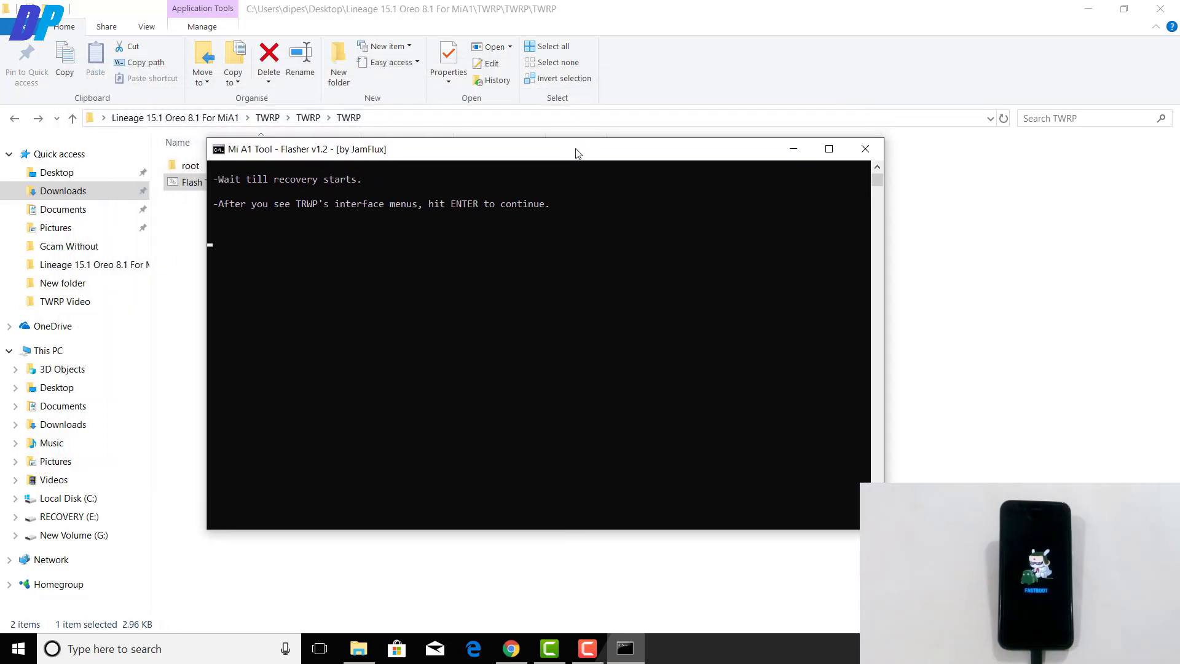
pyautogui.click(880, 152)
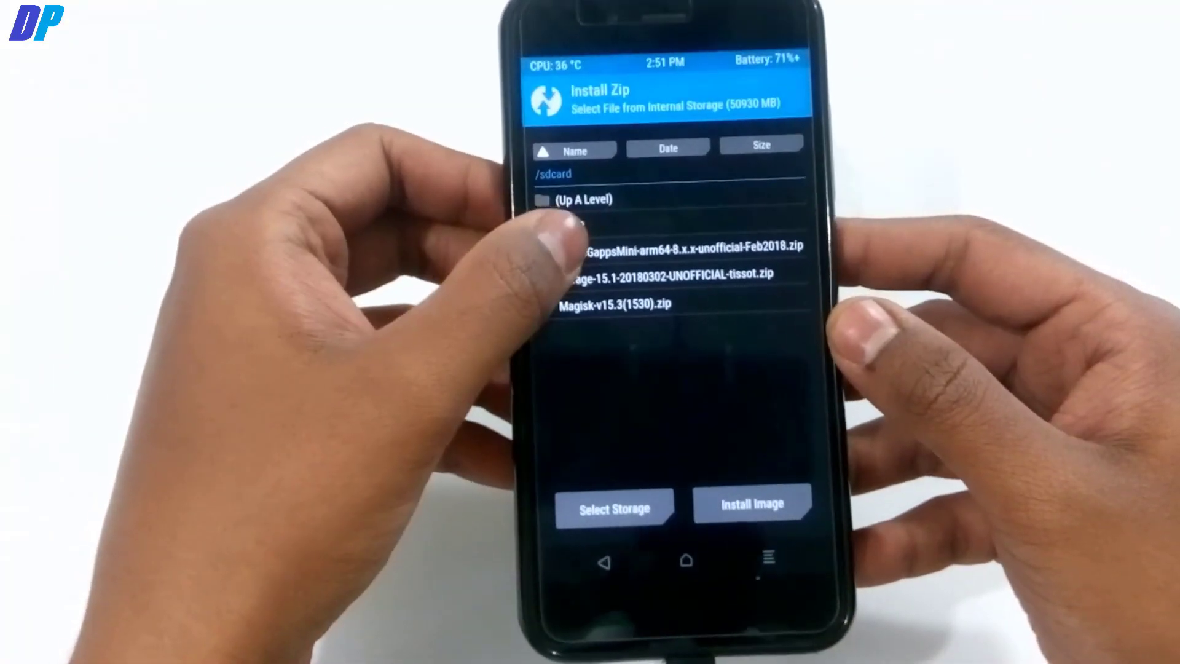
# Step: Flash BeansGappsMini-arm64-8.x.x-unofficial-Feb2018.zip and return to the Install zip list
pyautogui.click(615, 247)
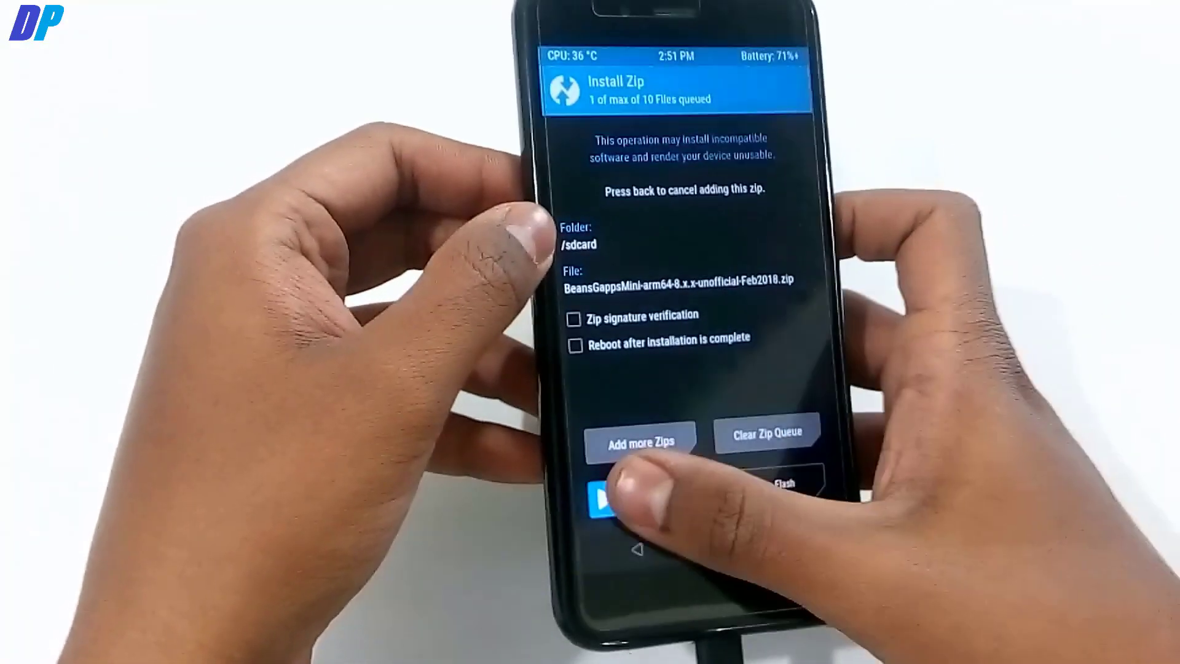
pyautogui.moveTo(599, 486); pyautogui.dragTo(808, 481)
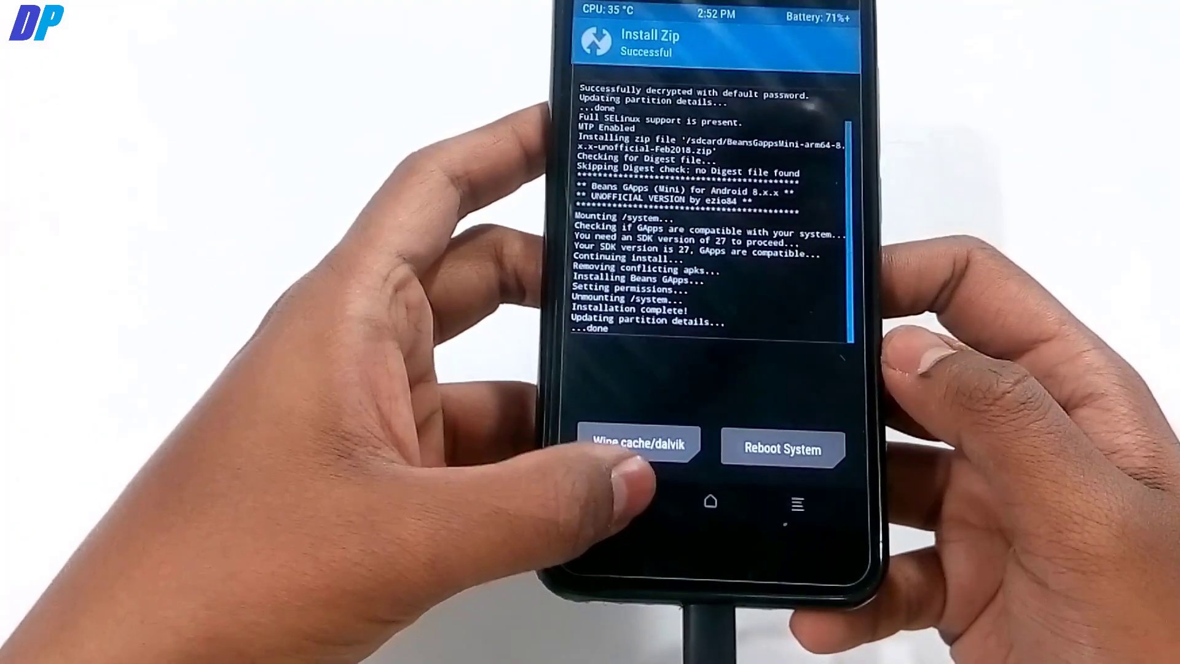
pyautogui.click(618, 530)
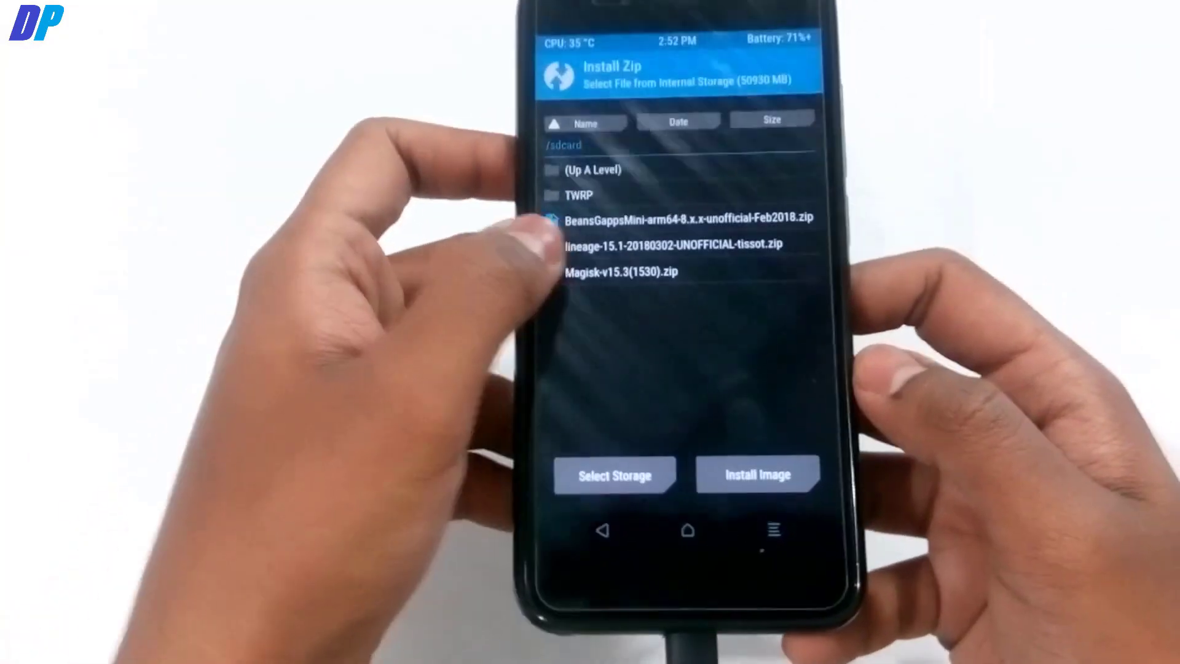
# Step: Flash Magisk-v15.3(1530).zip and reboot the phone into the system
pyautogui.click(614, 241)
pyautogui.moveTo(652, 485); pyautogui.dragTo(842, 482)
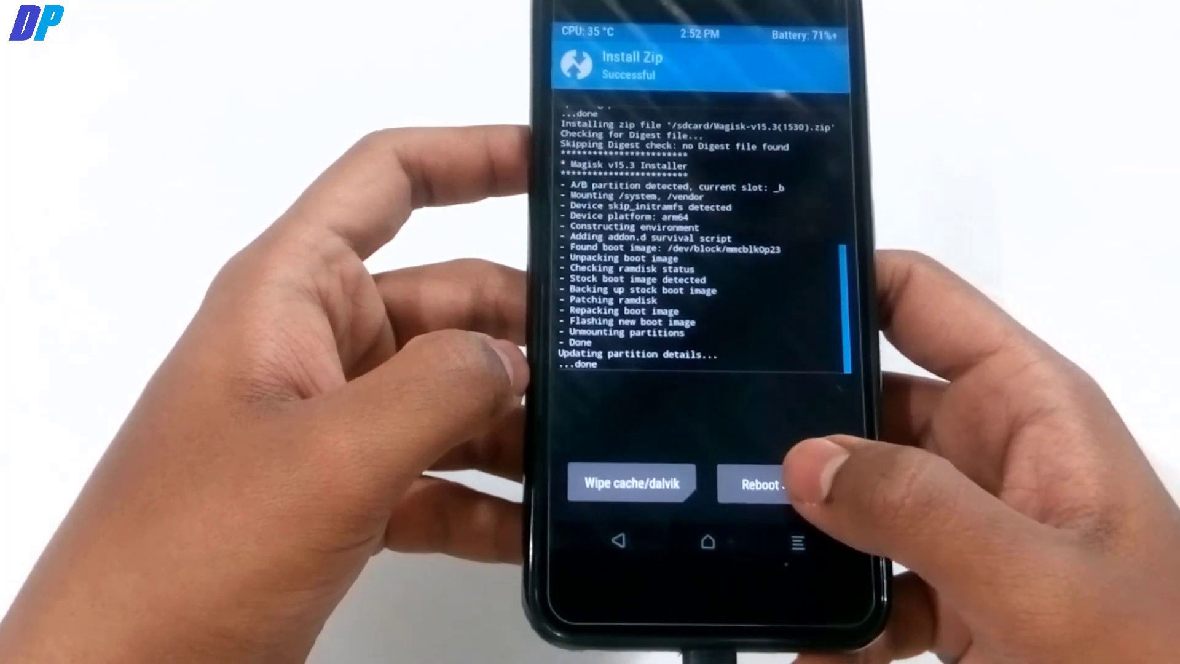
pyautogui.click(762, 485)
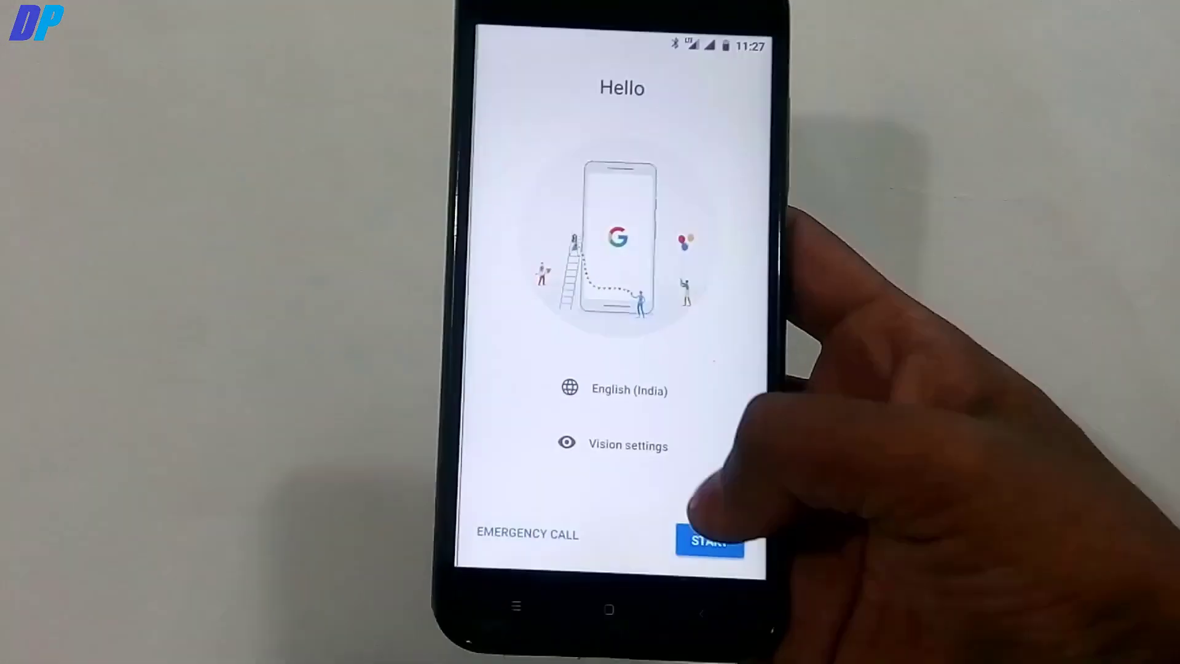
# Step: Start the initial LineageOS setup from the Hello screen
pyautogui.click(707, 546)
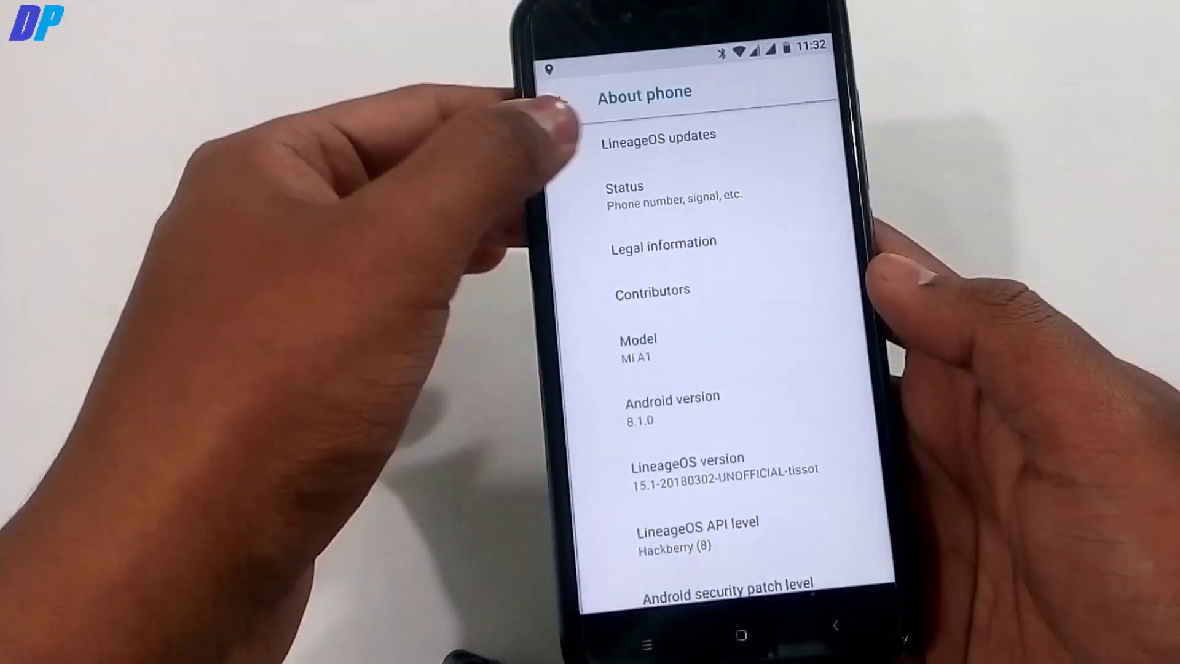
# Step: View the LineageOS updates page, then dismiss the updates notification and clear all notifications
pyautogui.click(701, 147)
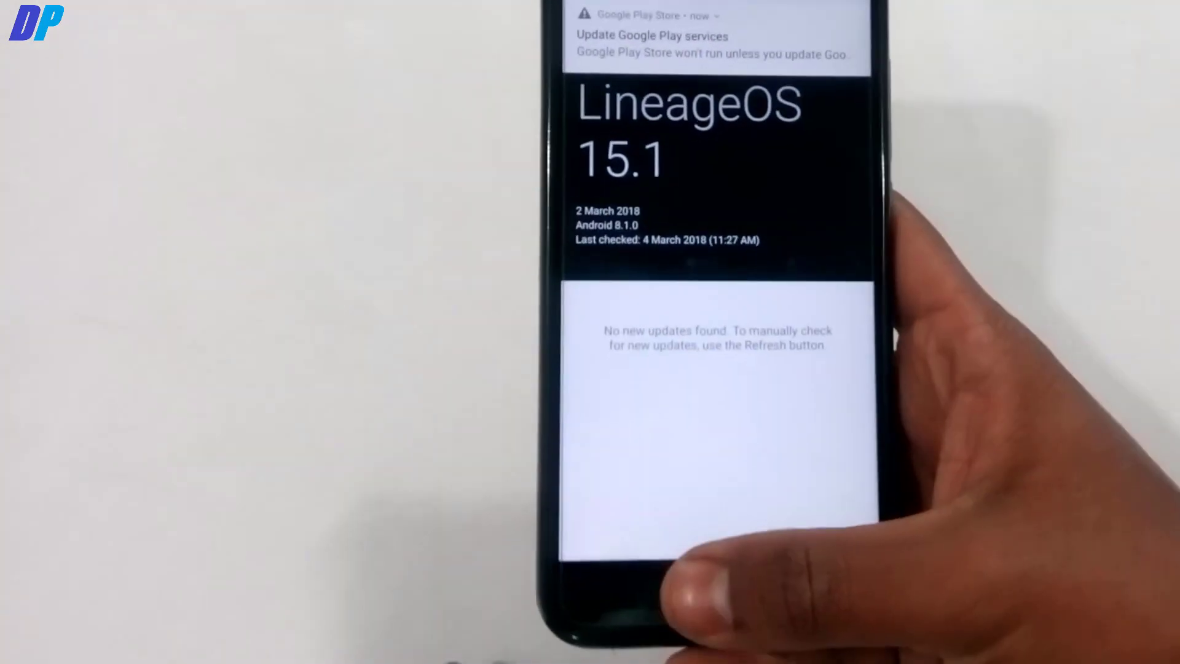
pyautogui.click(714, 640)
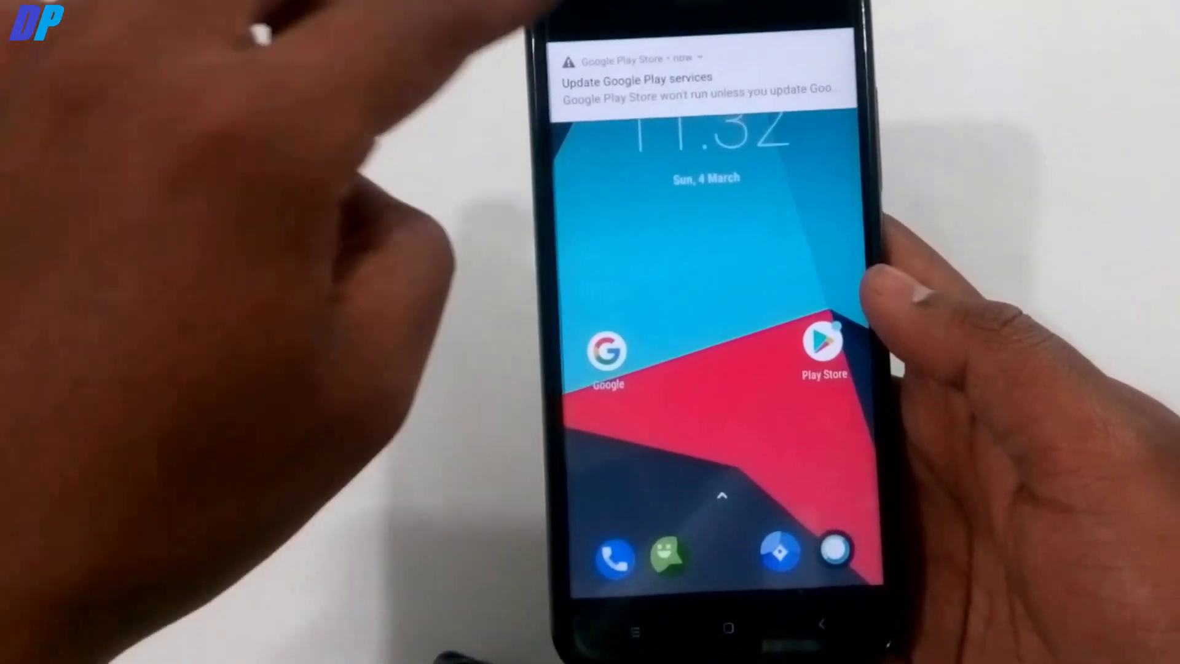
pyautogui.moveTo(615, 31); pyautogui.dragTo(615, 369)
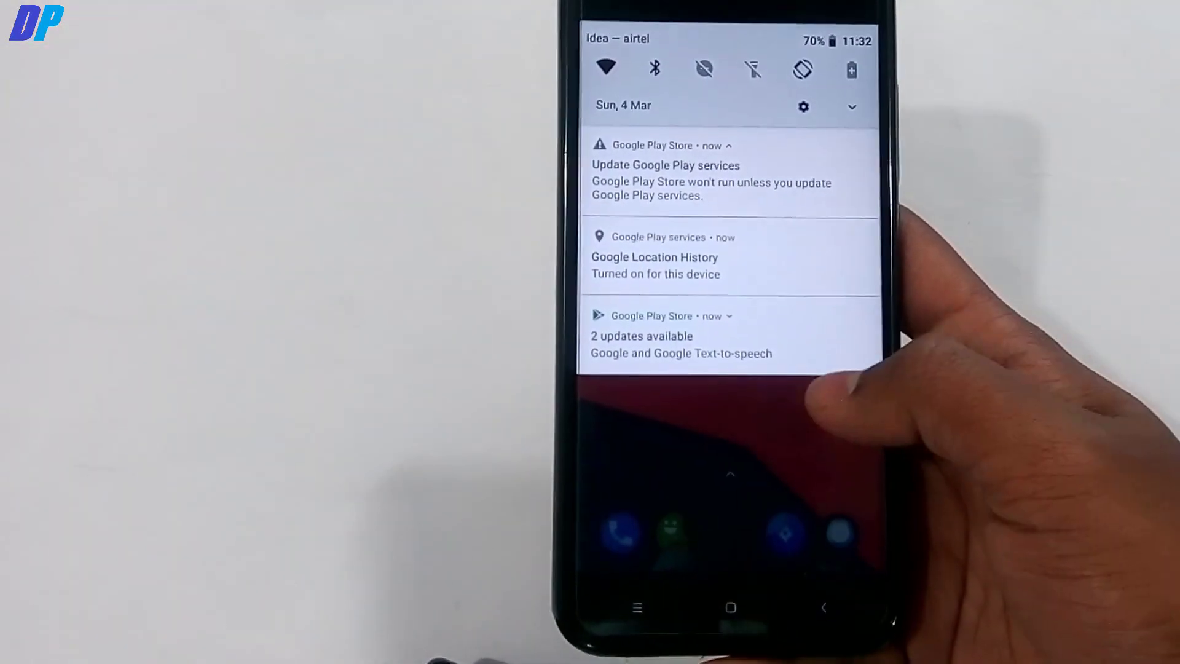
pyautogui.moveTo(793, 346); pyautogui.dragTo(879, 264)
pyautogui.click(836, 395)
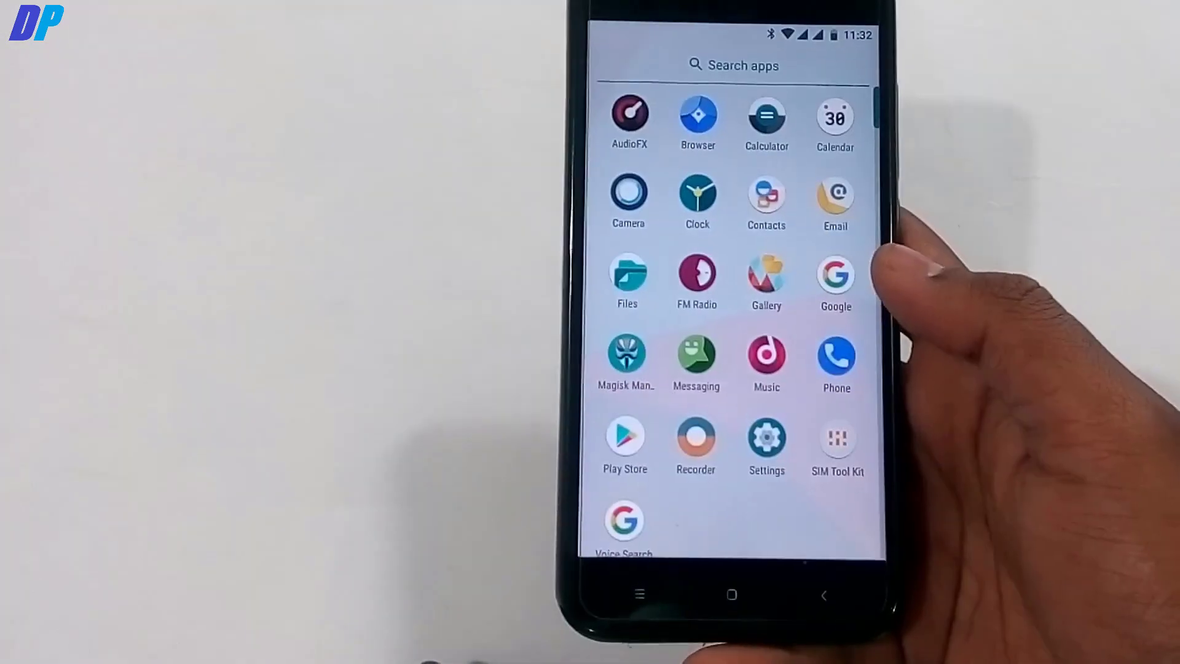